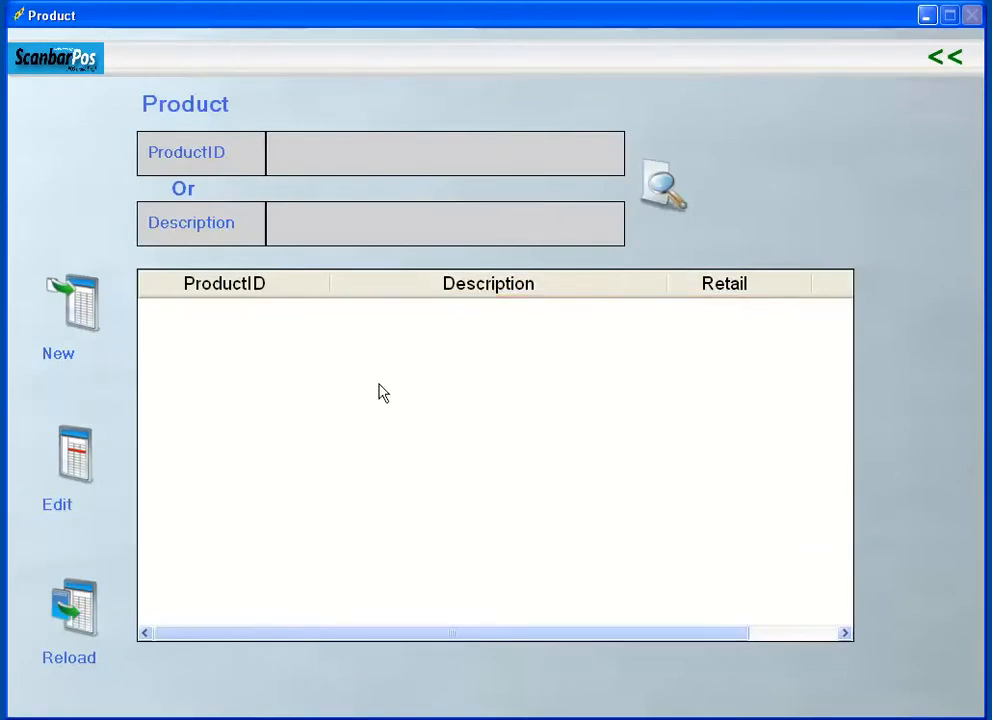
# Create a new product with ID PROD01, description "Sound Recorder" and bin location "shop"
pyautogui.click(75, 312)
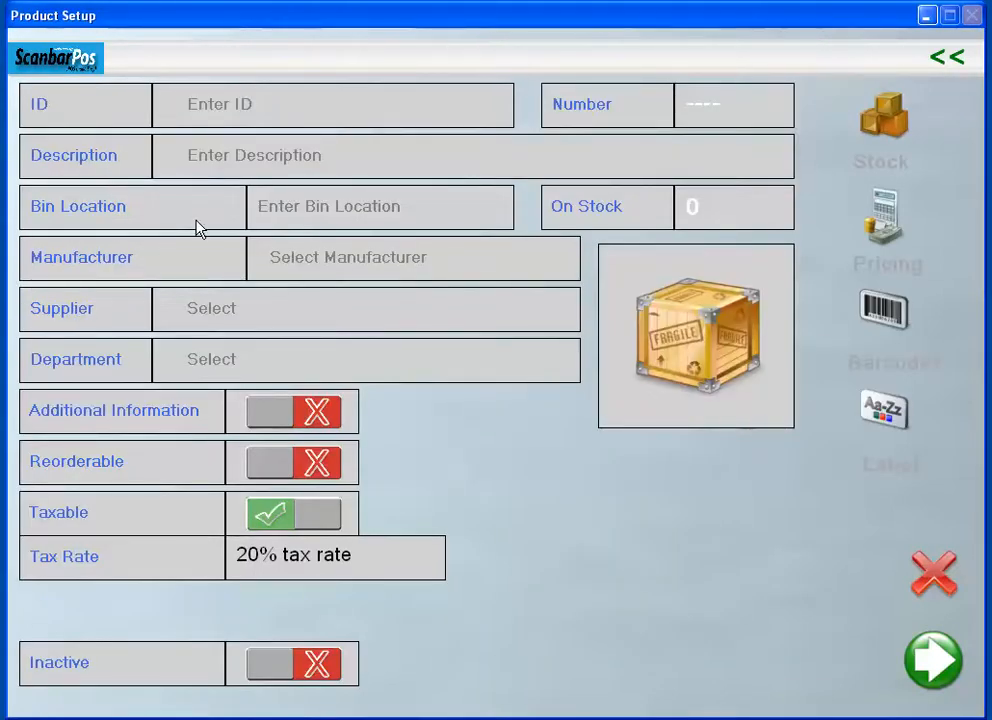
pyautogui.write('PROD')
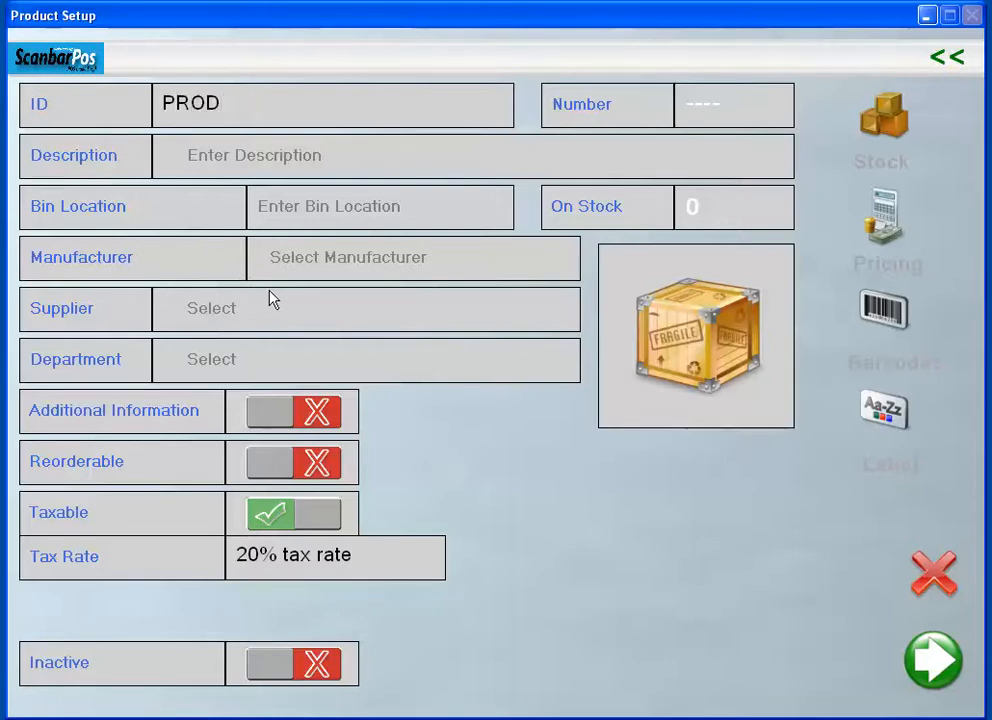
pyautogui.write('01')
pyautogui.press('Tab')
pyautogui.write('Sou')
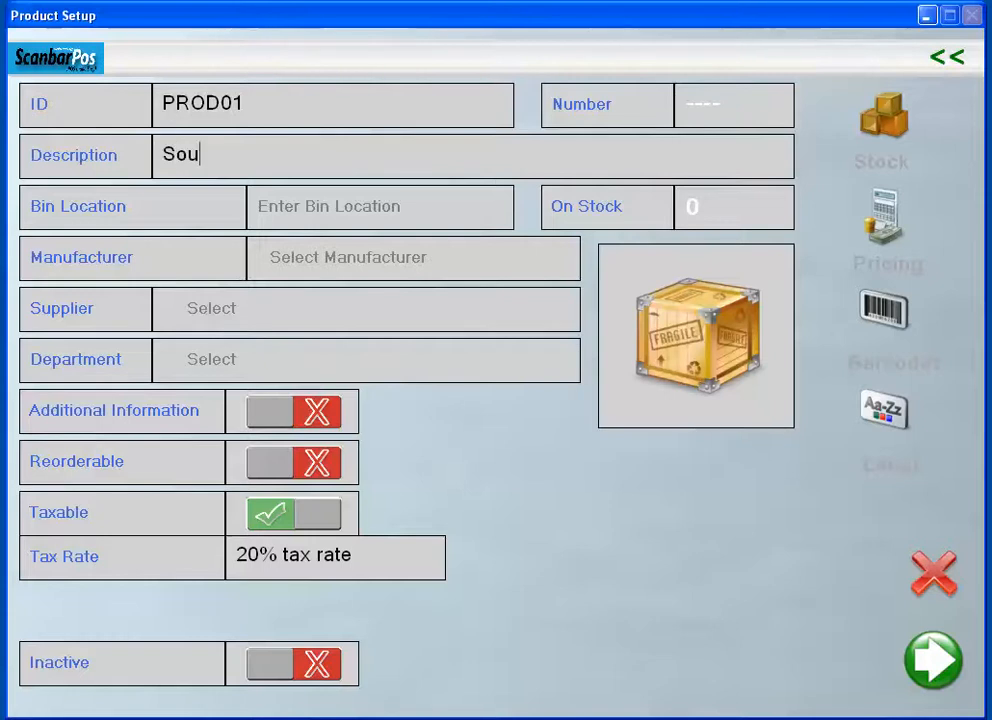
pyautogui.write('nd Recorder')
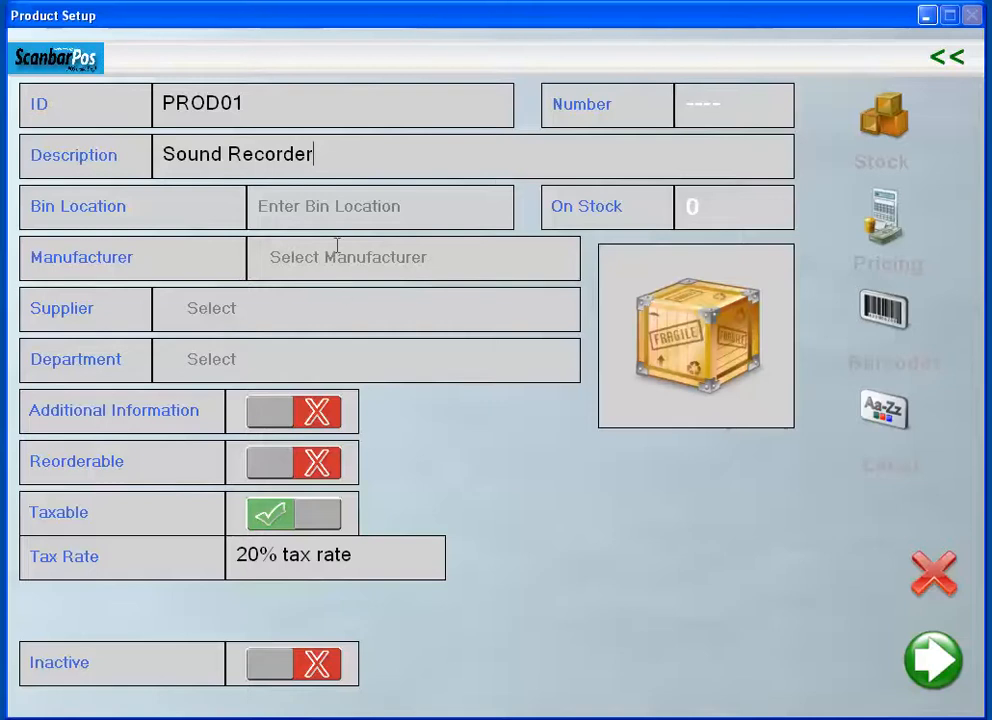
pyautogui.click(341, 213)
pyautogui.write('shop')
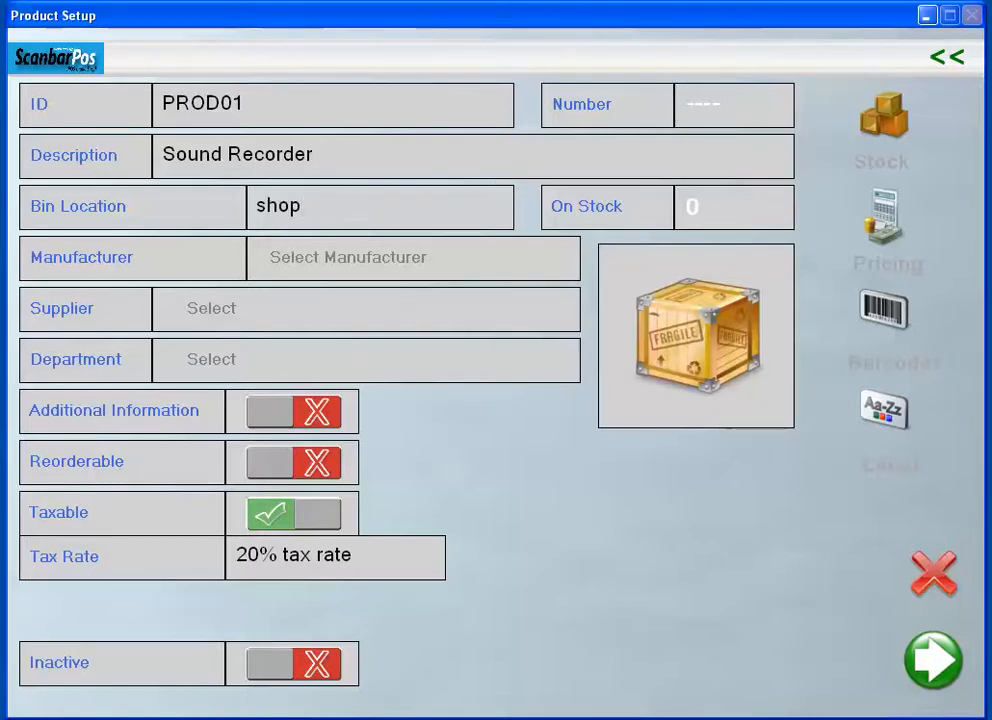
# Set the product's manufacturer to Bridgetown Electronics and its supplier to The Big Electronic Co
pyautogui.click(291, 258)
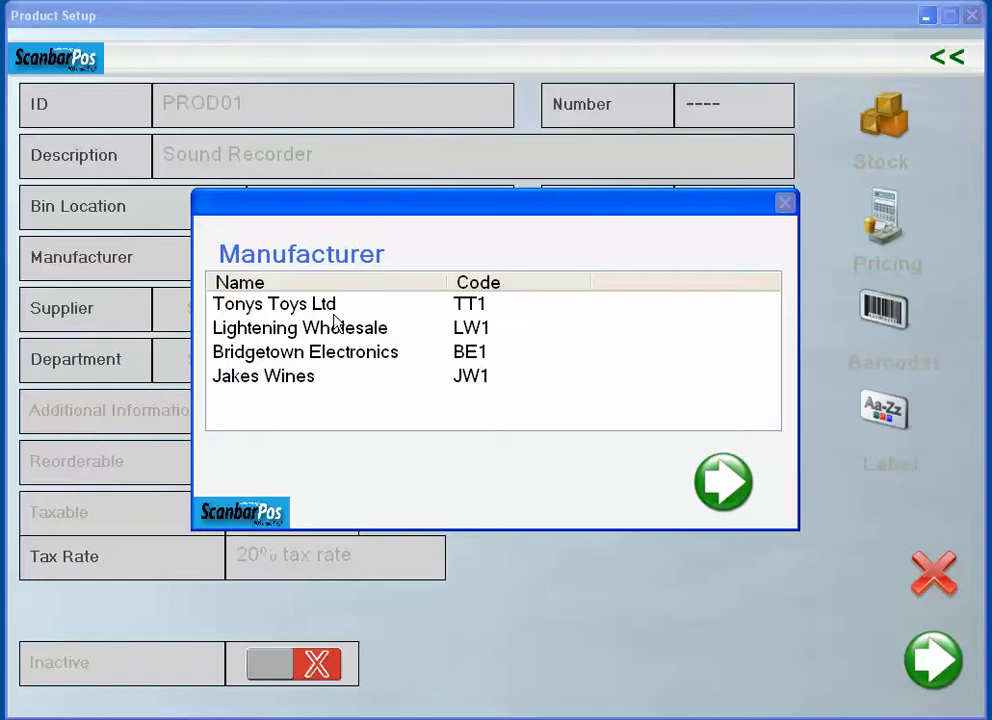
pyautogui.click(290, 353)
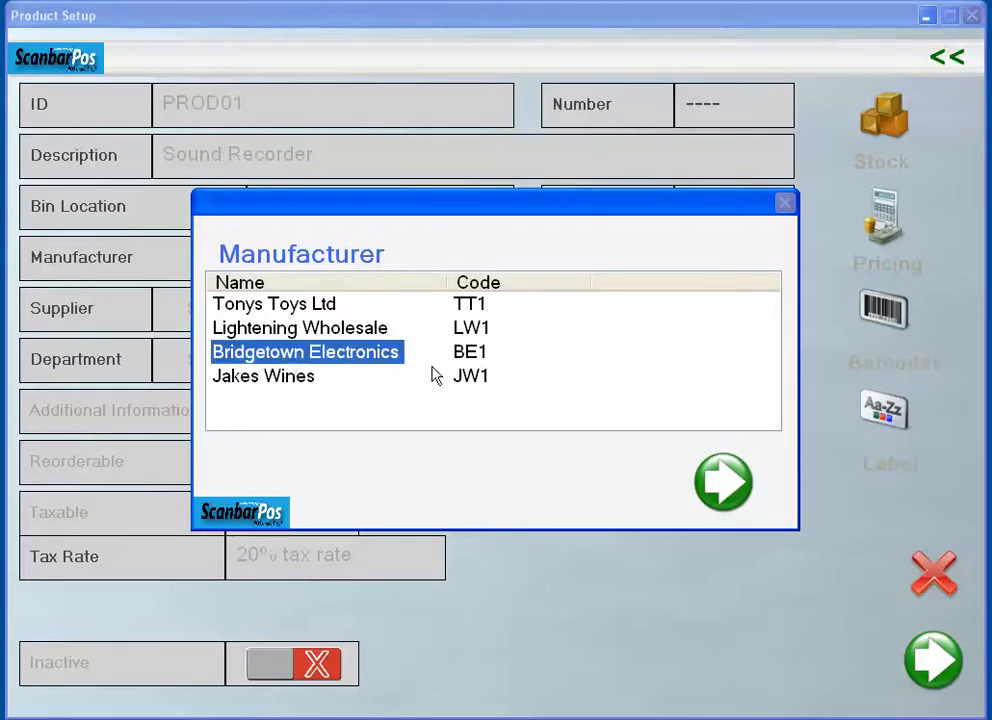
pyautogui.click(742, 494)
pyautogui.click(205, 310)
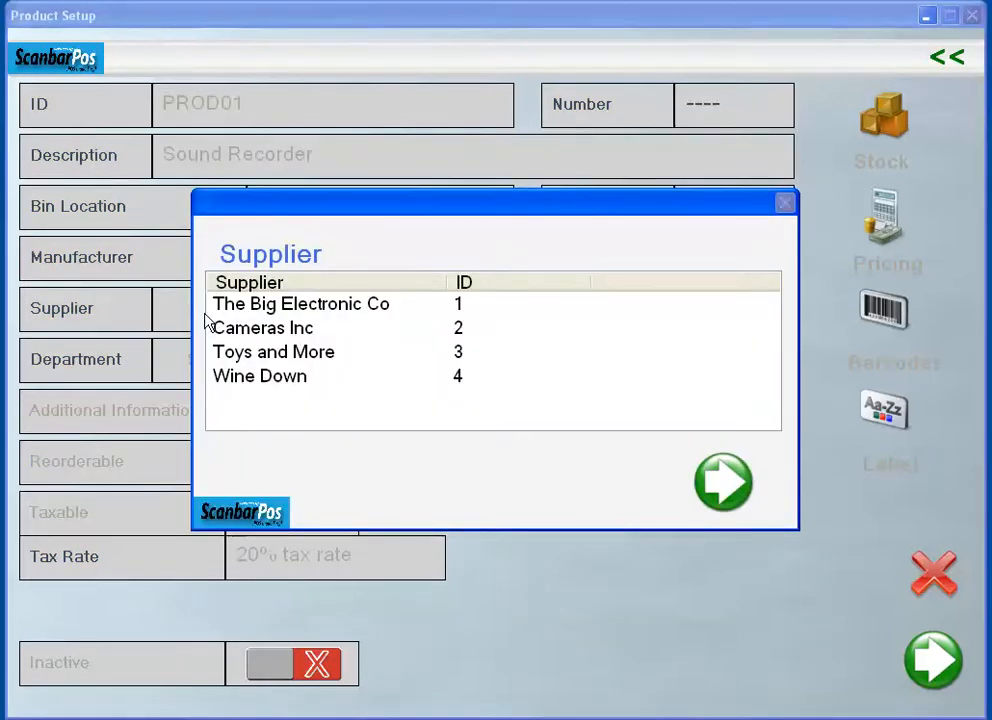
pyautogui.click(295, 304)
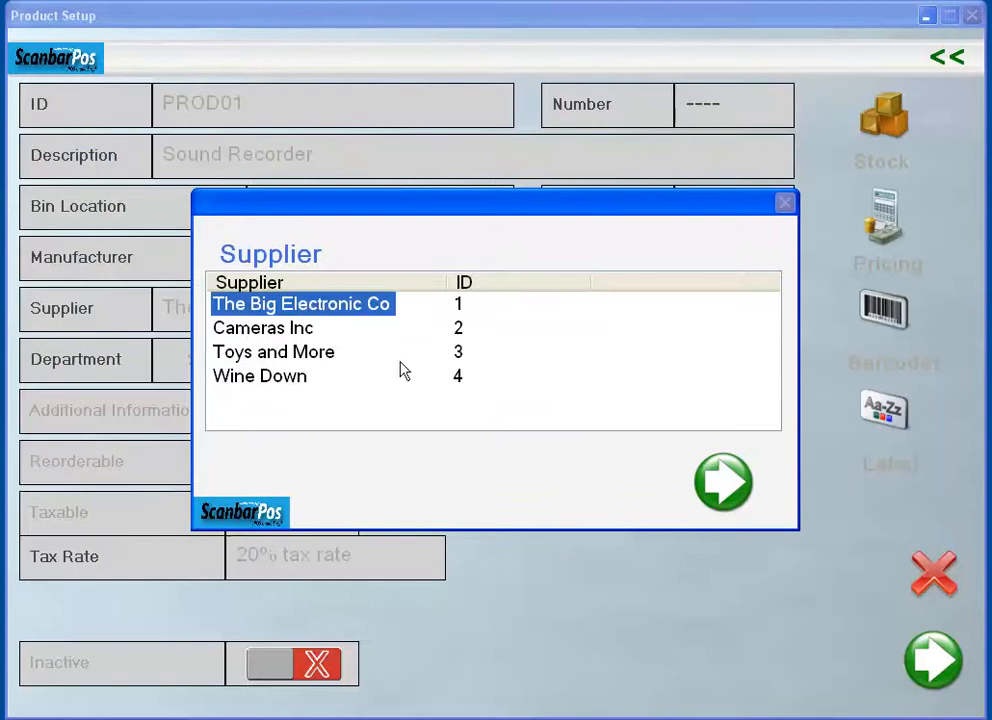
pyautogui.click(725, 497)
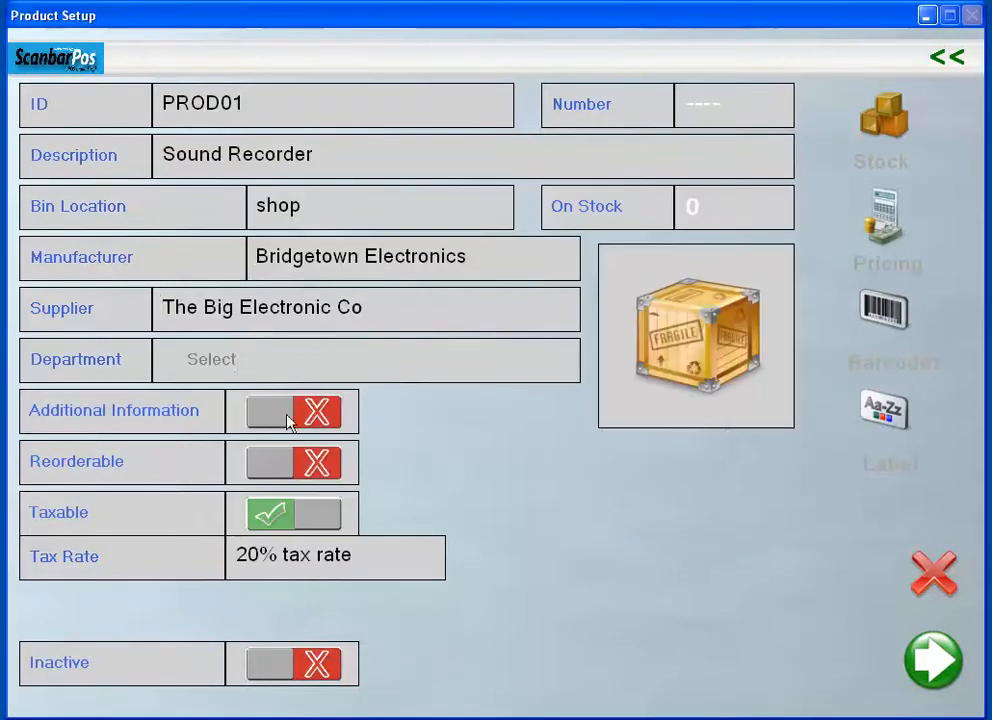
# Assign the product to the Miscellaneous department
pyautogui.click(236, 361)
pyautogui.click(281, 354)
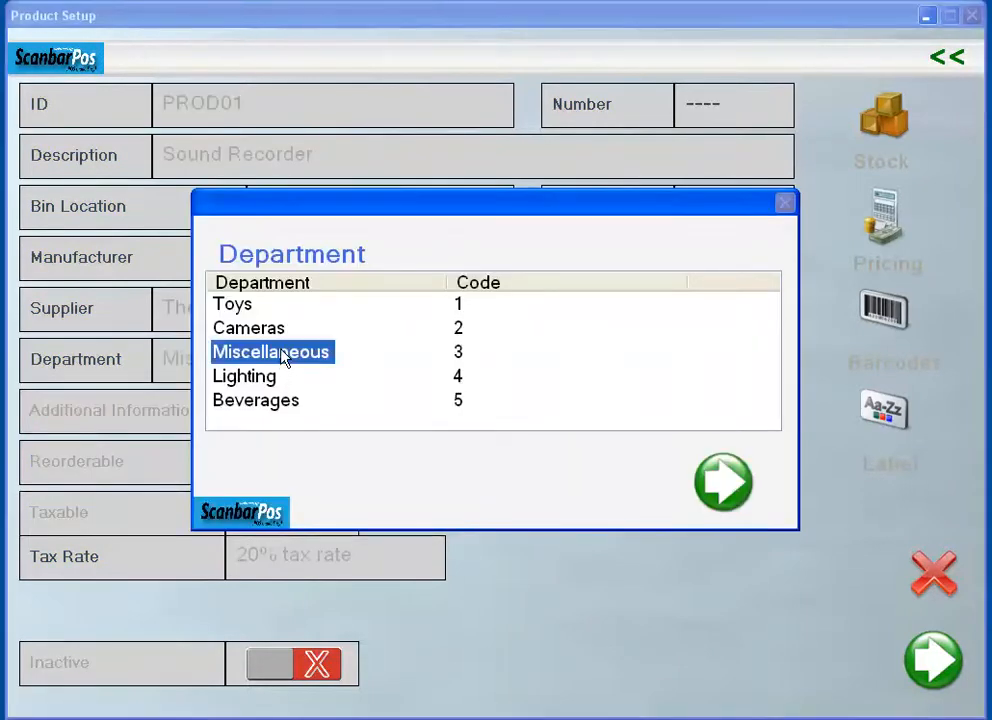
pyautogui.click(718, 482)
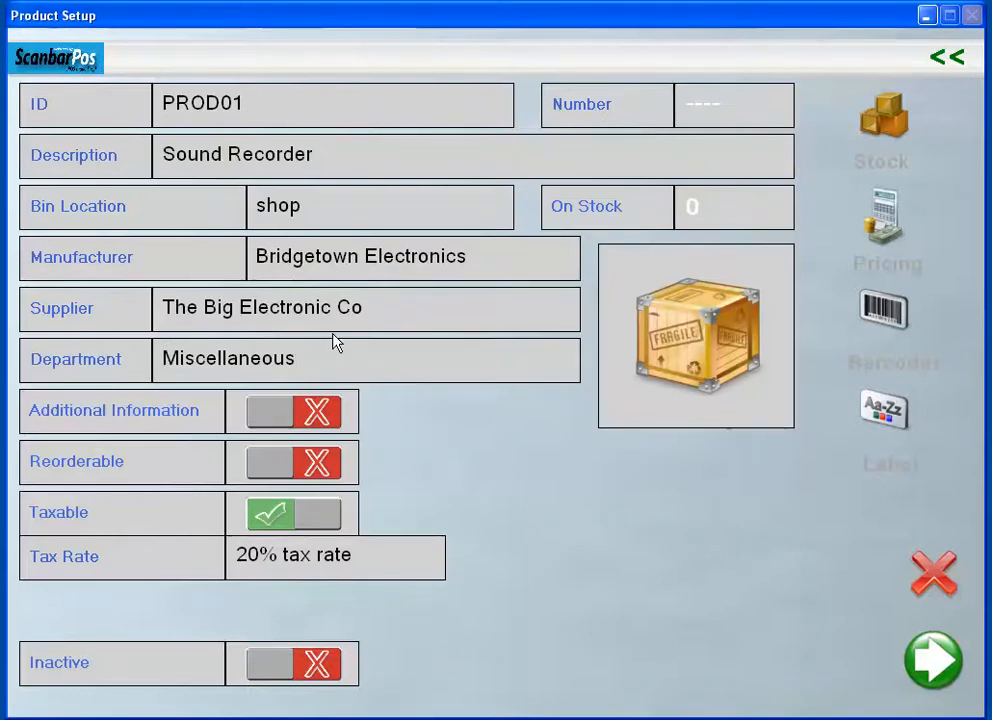
# Mark the product as reorderable and set its tax rate to 8.50%, keeping Additional Information off
pyautogui.click(290, 418)
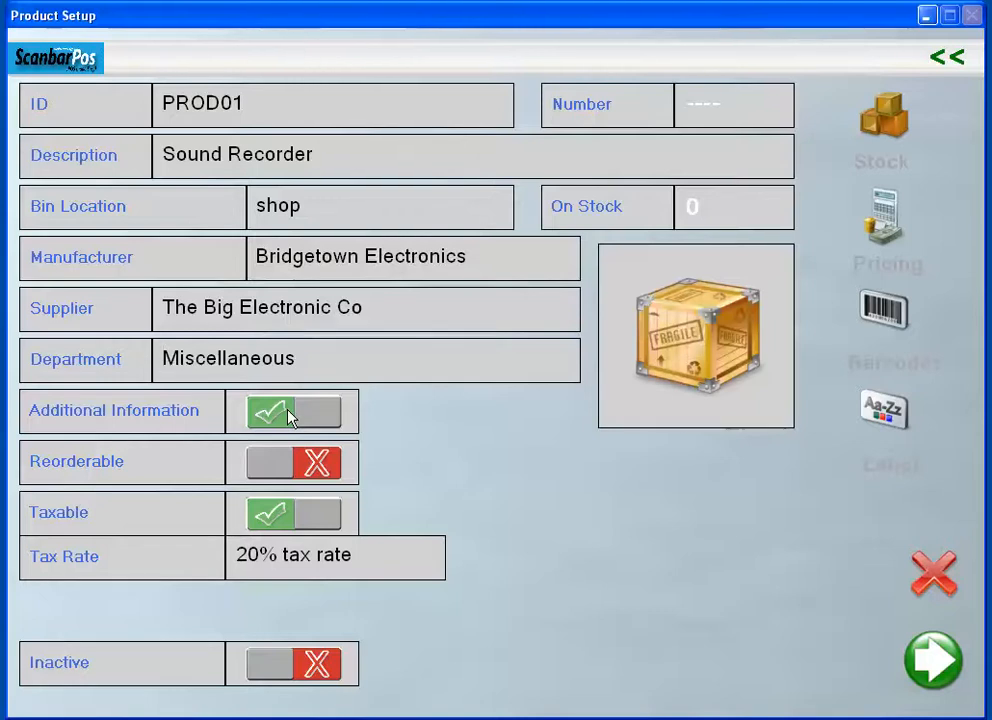
pyautogui.click(288, 416)
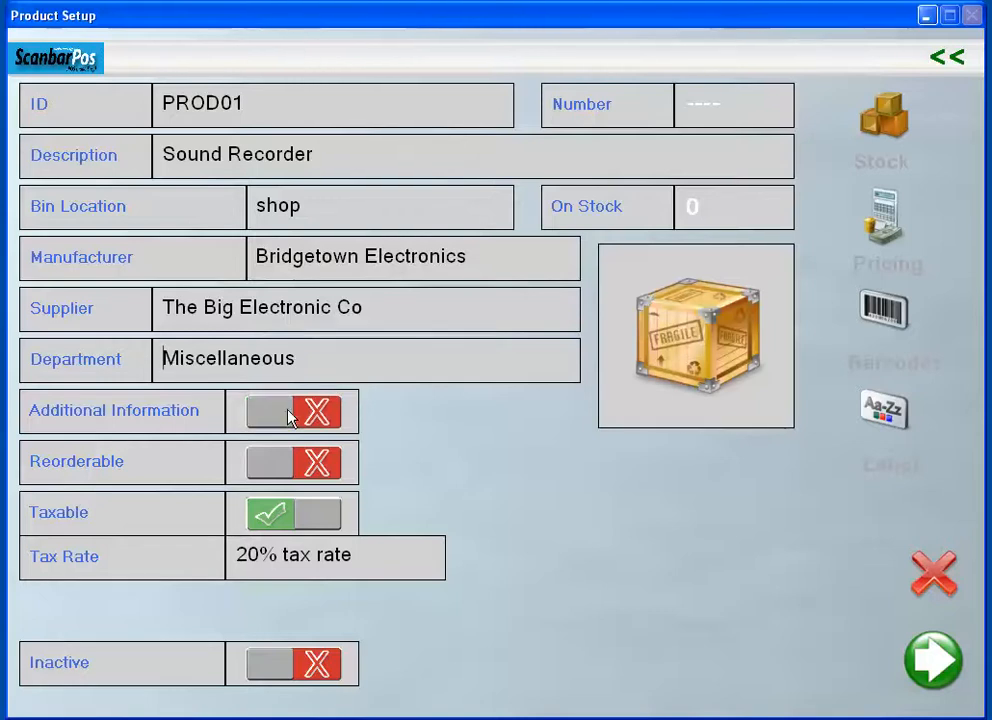
pyautogui.click(313, 465)
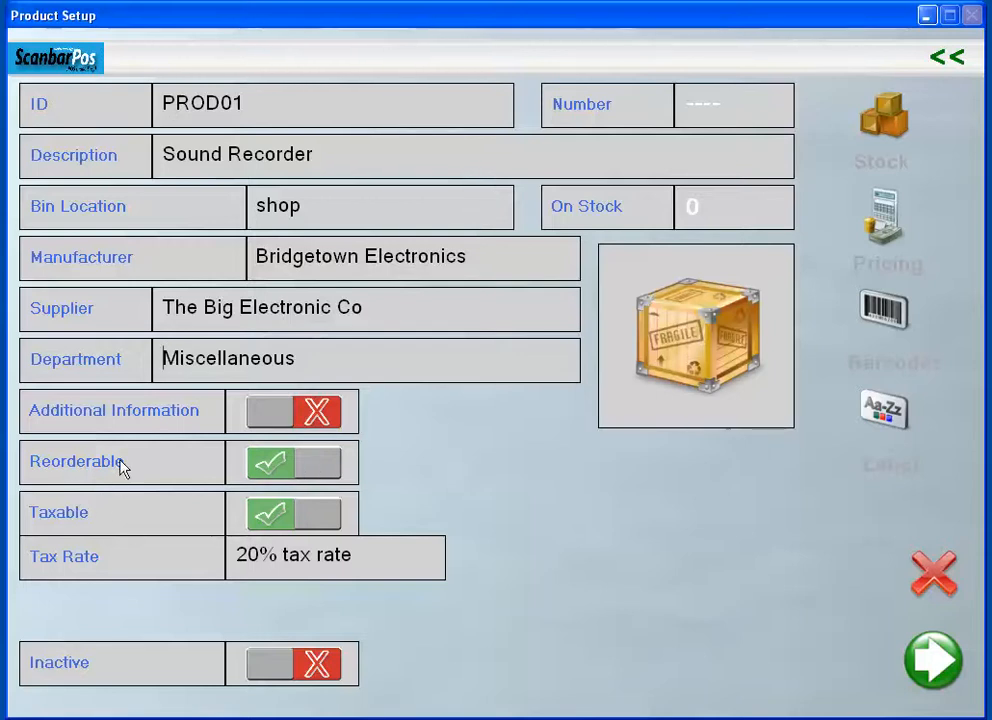
pyautogui.click(252, 553)
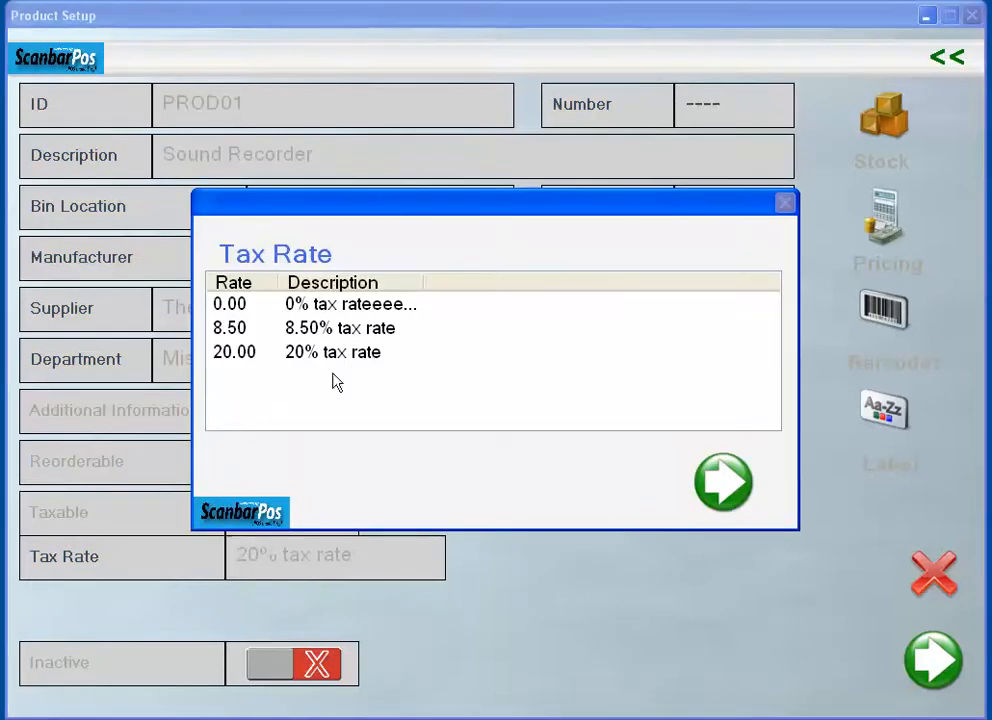
pyautogui.click(231, 332)
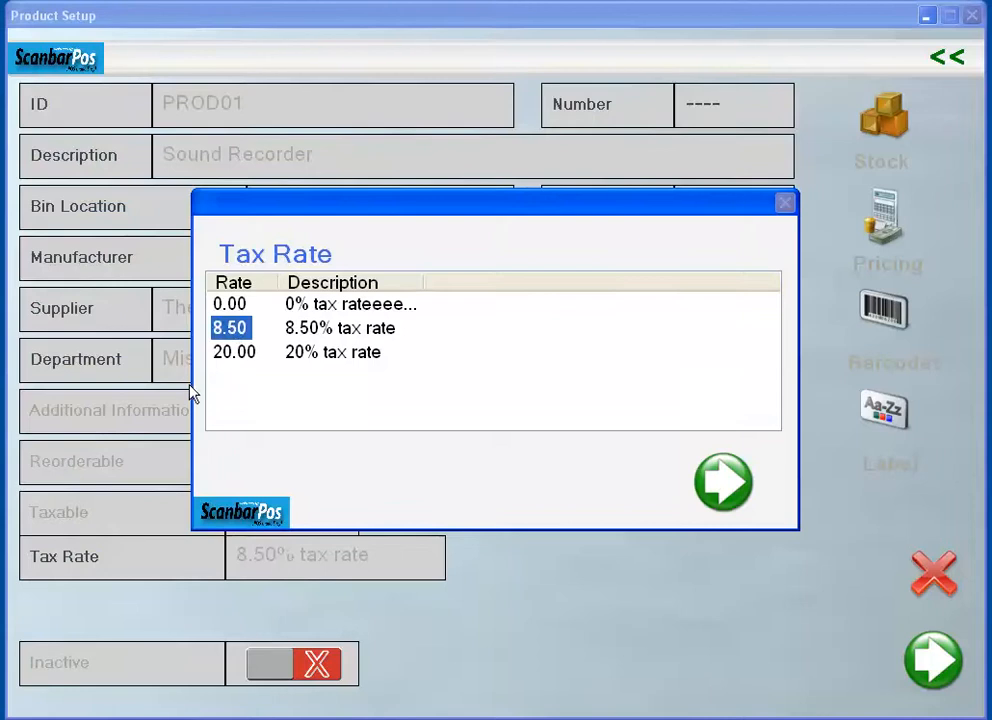
pyautogui.click(710, 492)
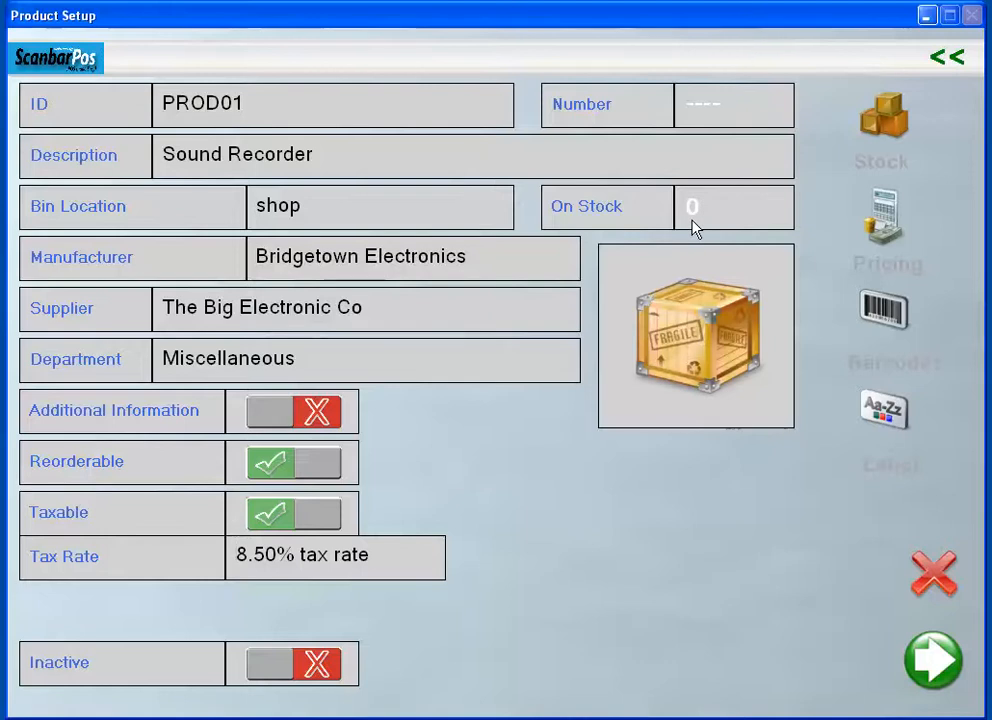
# Use the Sunset image from the Sample Pictures folder as the product picture and save the product
pyautogui.click(684, 341)
pyautogui.click(278, 322)
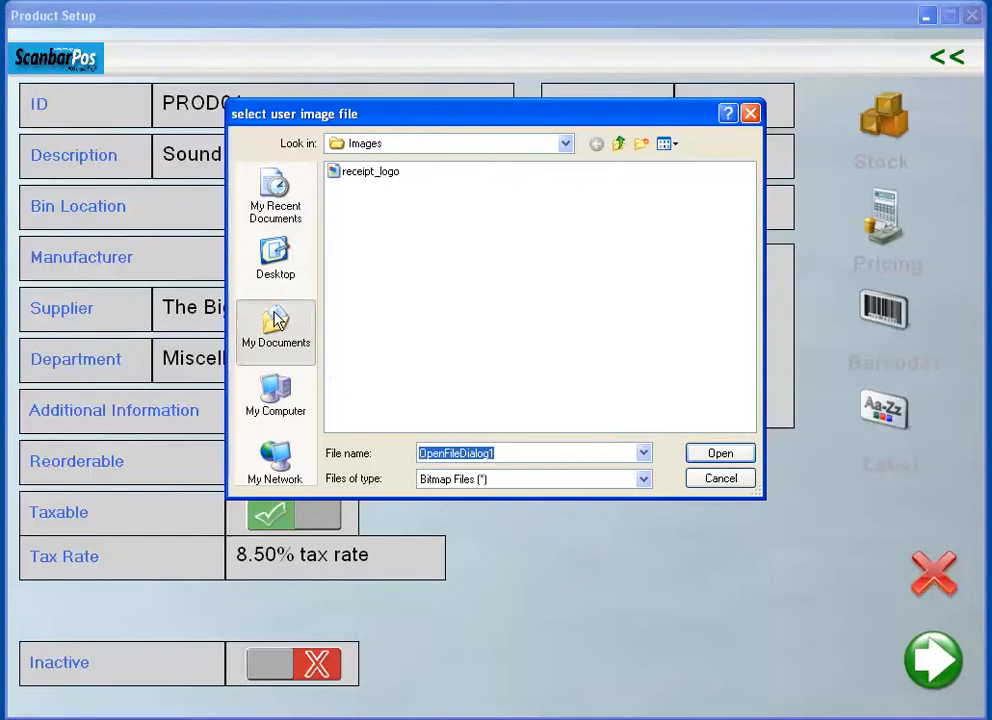
pyautogui.doubleClick(361, 190)
pyautogui.doubleClick(363, 202)
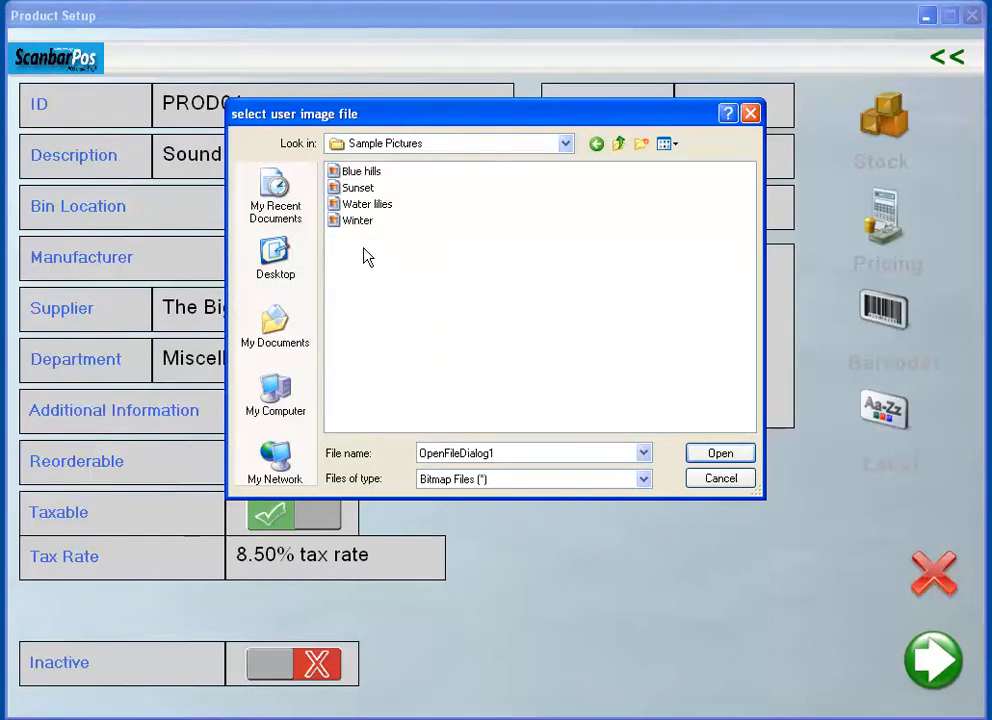
pyautogui.click(352, 187)
pyautogui.click(704, 453)
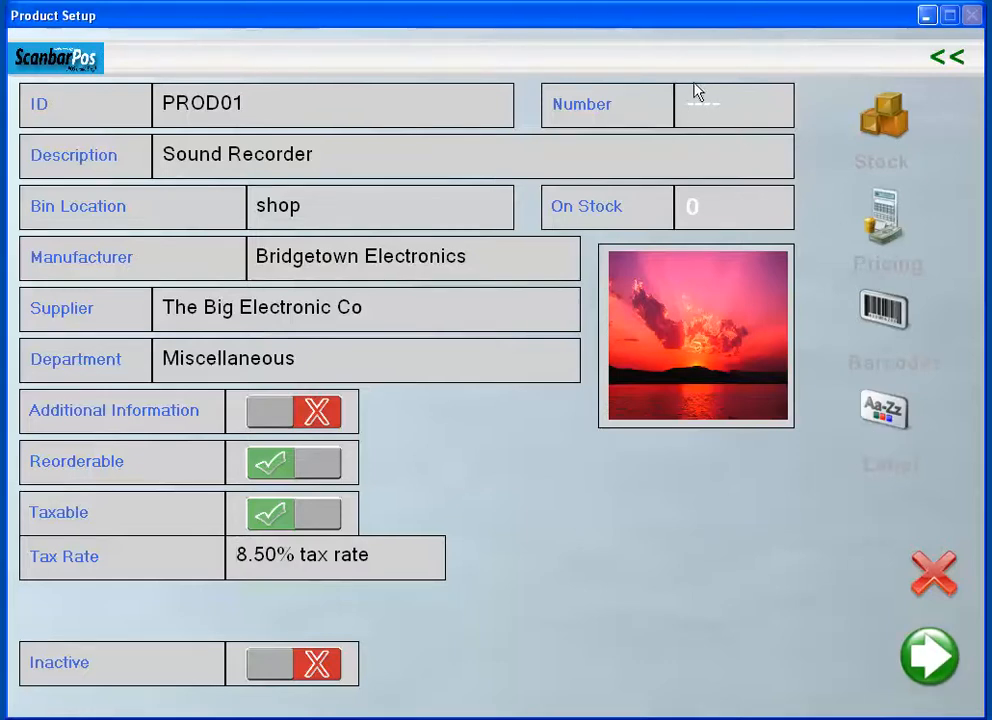
pyautogui.click(930, 665)
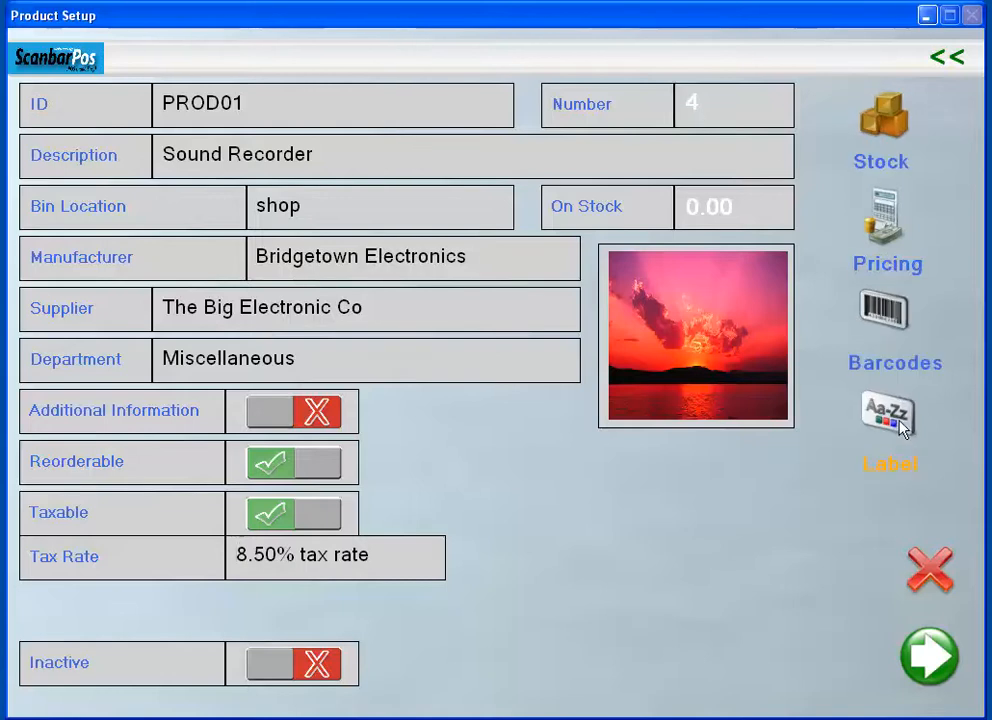
# Add a stock quantity of 50.00 to the Sound Recorder product
pyautogui.click(895, 138)
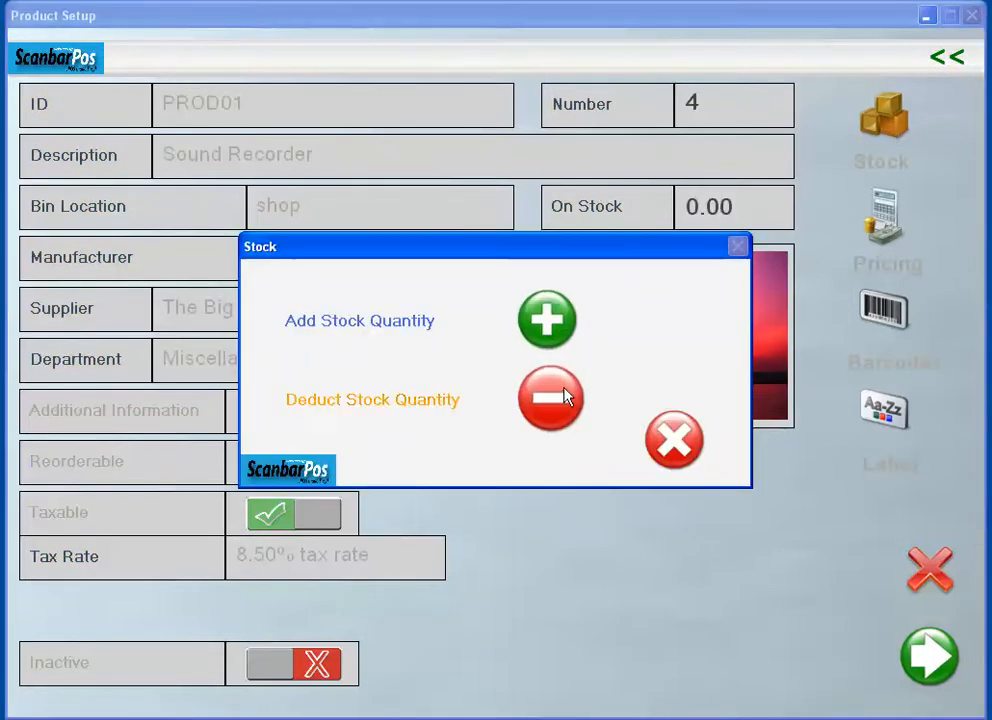
pyautogui.click(550, 322)
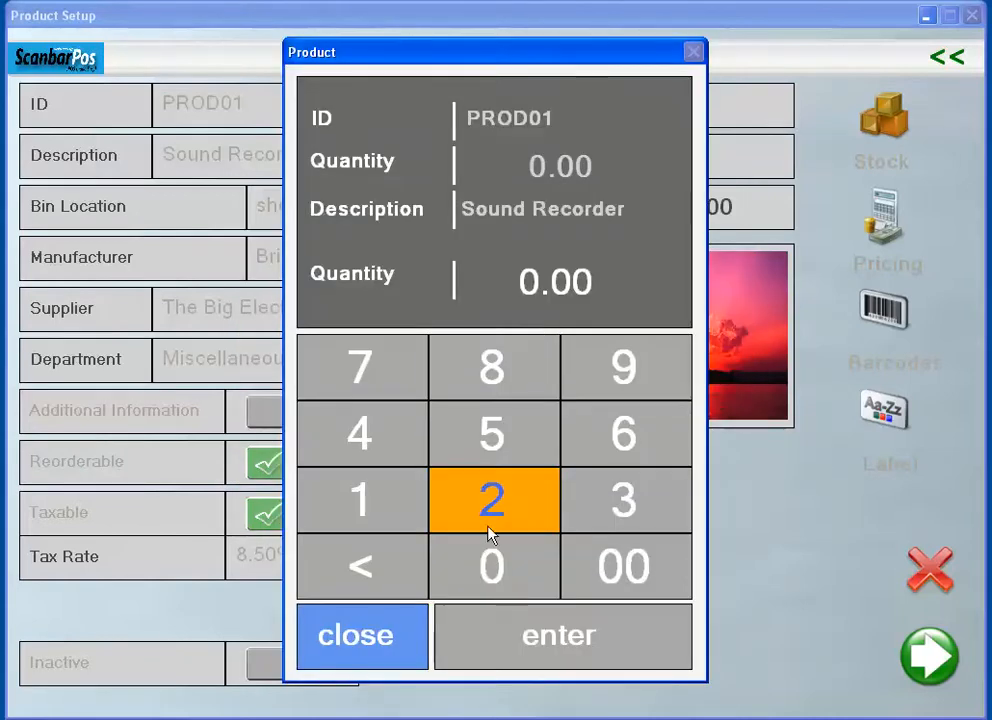
pyautogui.click(489, 436)
pyautogui.click(496, 562)
pyautogui.click(611, 585)
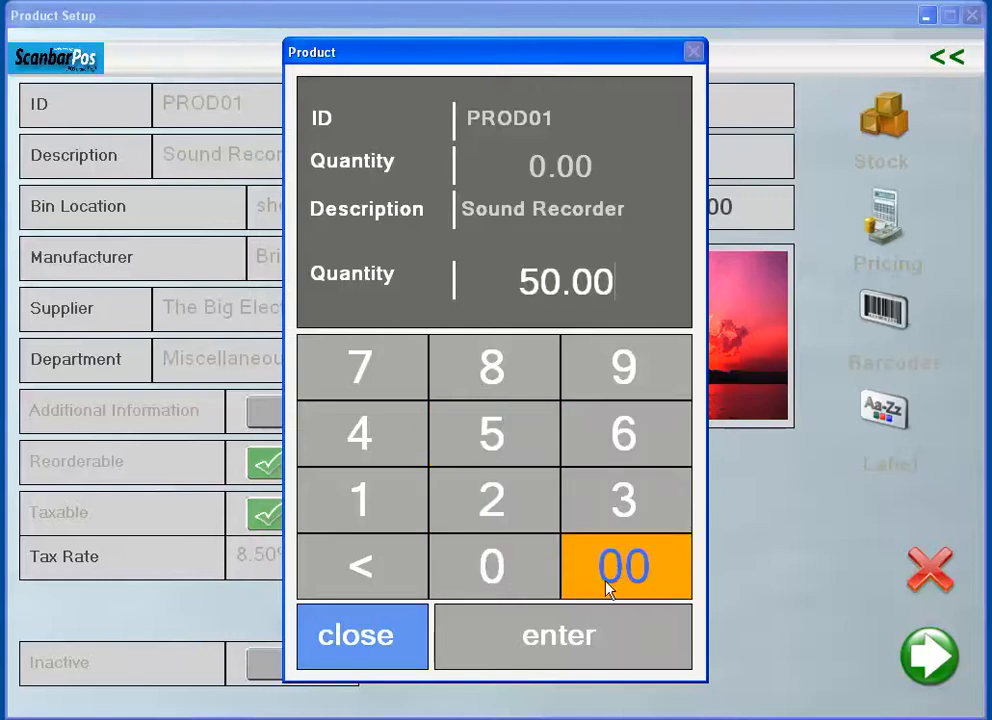
pyautogui.click(588, 637)
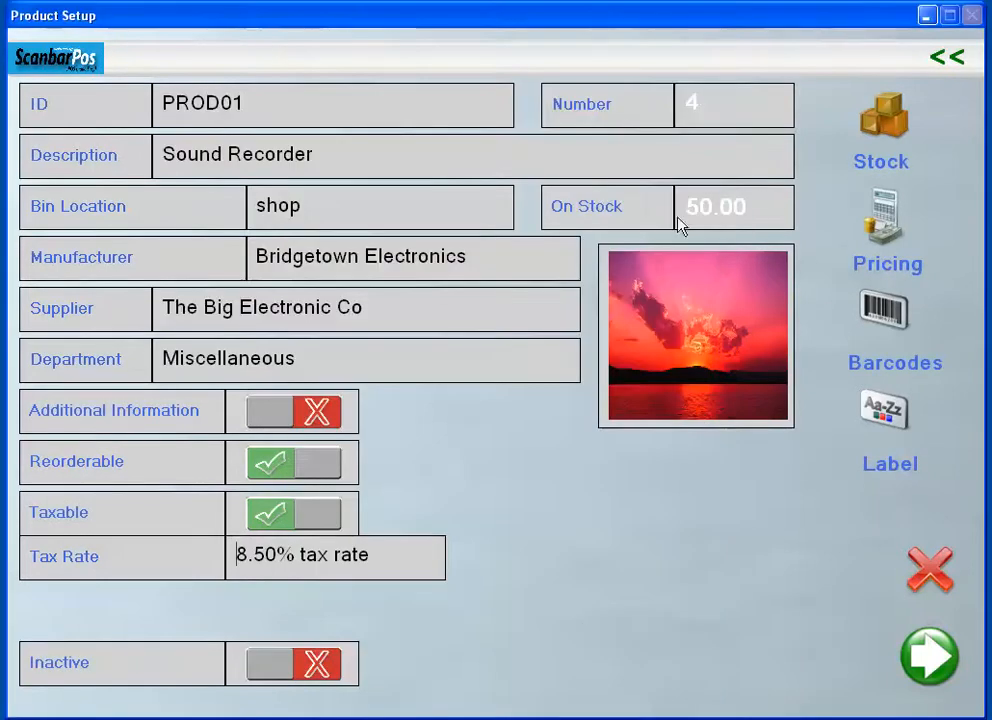
# Deduct a stock quantity of 10.00 from the Sound Recorder product
pyautogui.click(890, 128)
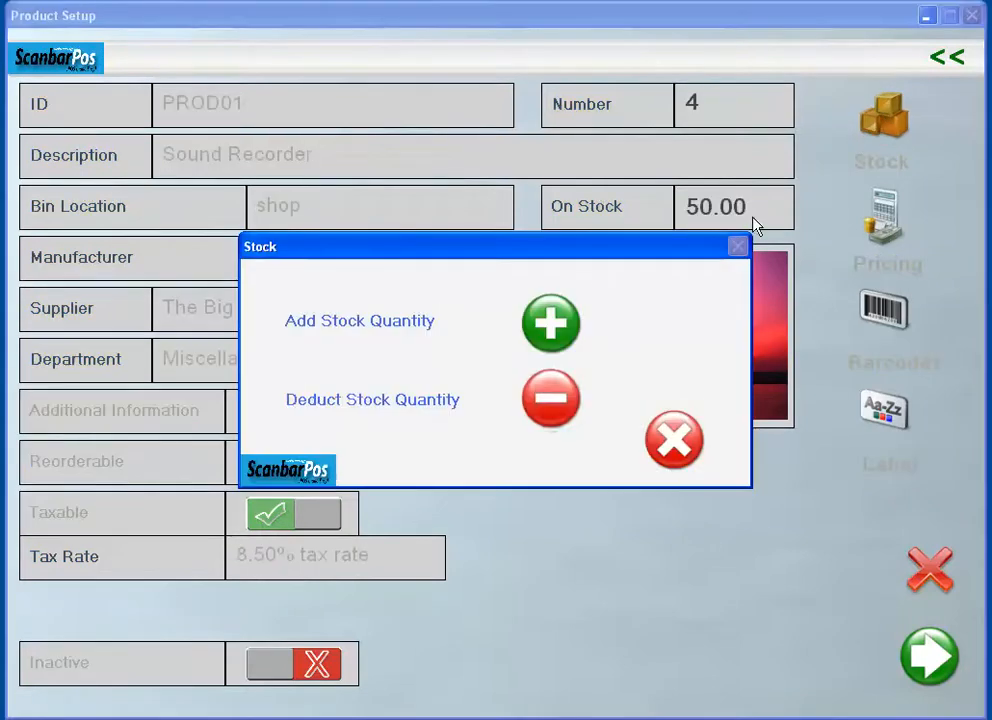
pyautogui.click(545, 413)
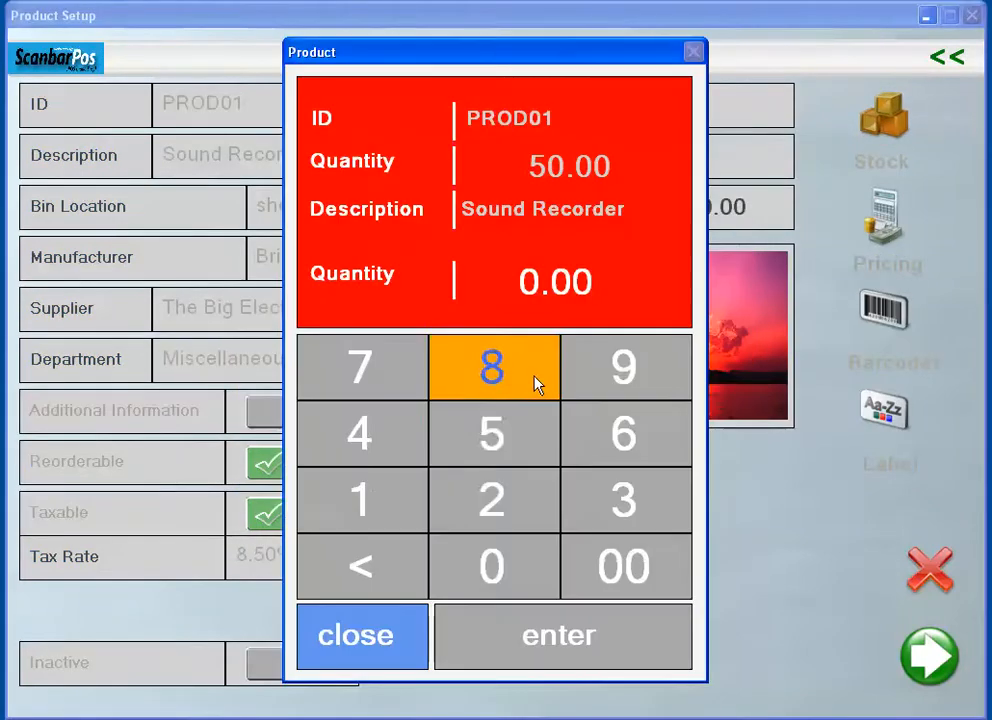
pyautogui.click(418, 508)
pyautogui.click(534, 569)
pyautogui.click(534, 569)
pyautogui.click(534, 569)
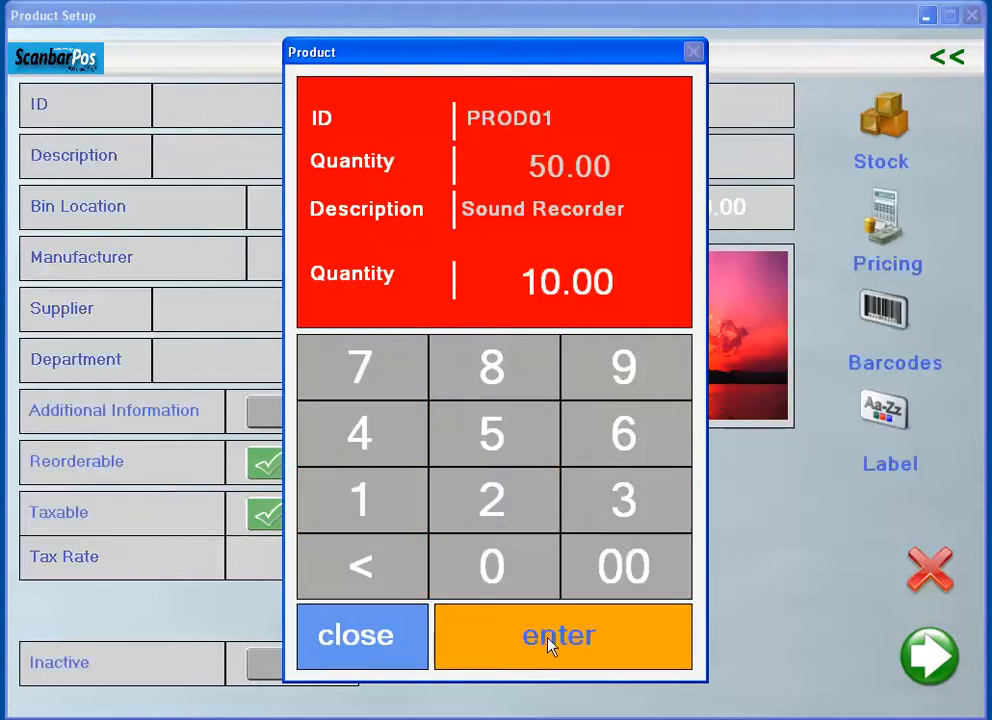
pyautogui.click(550, 640)
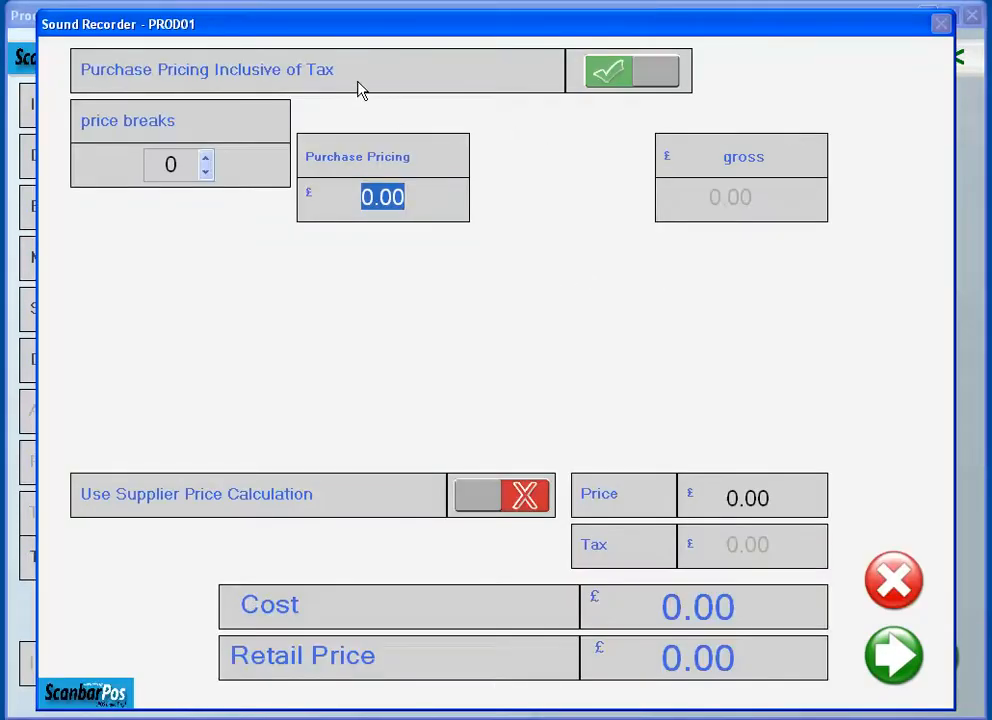
# In the product's pricing, set a tax-inclusive purchase price of £1 and a selling price before tax of £2
pyautogui.click(626, 80)
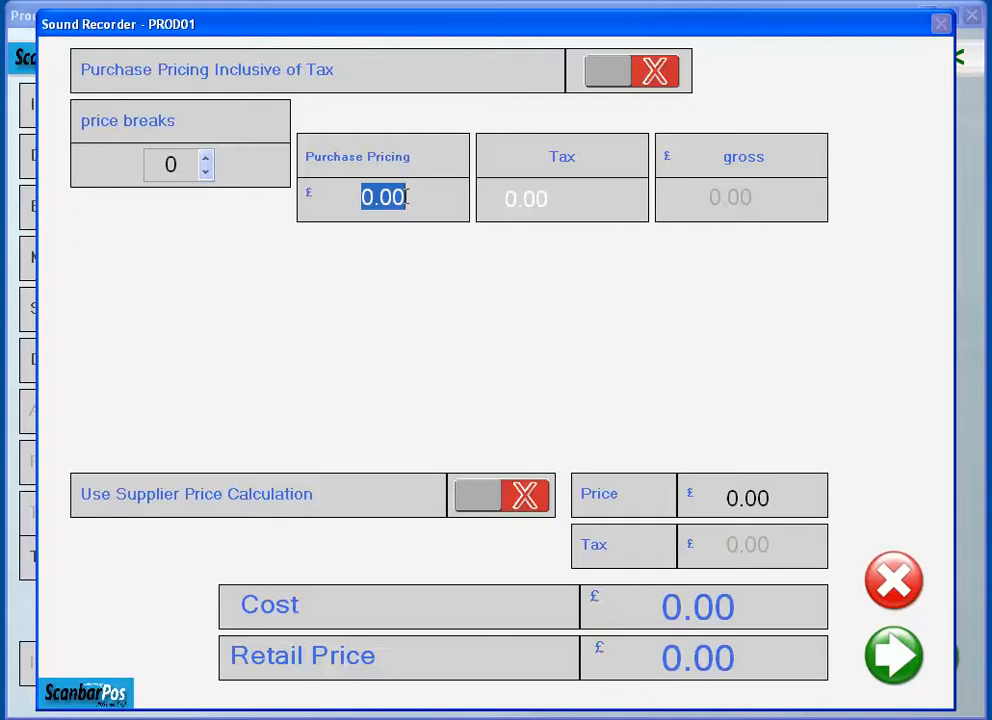
pyautogui.write('1')
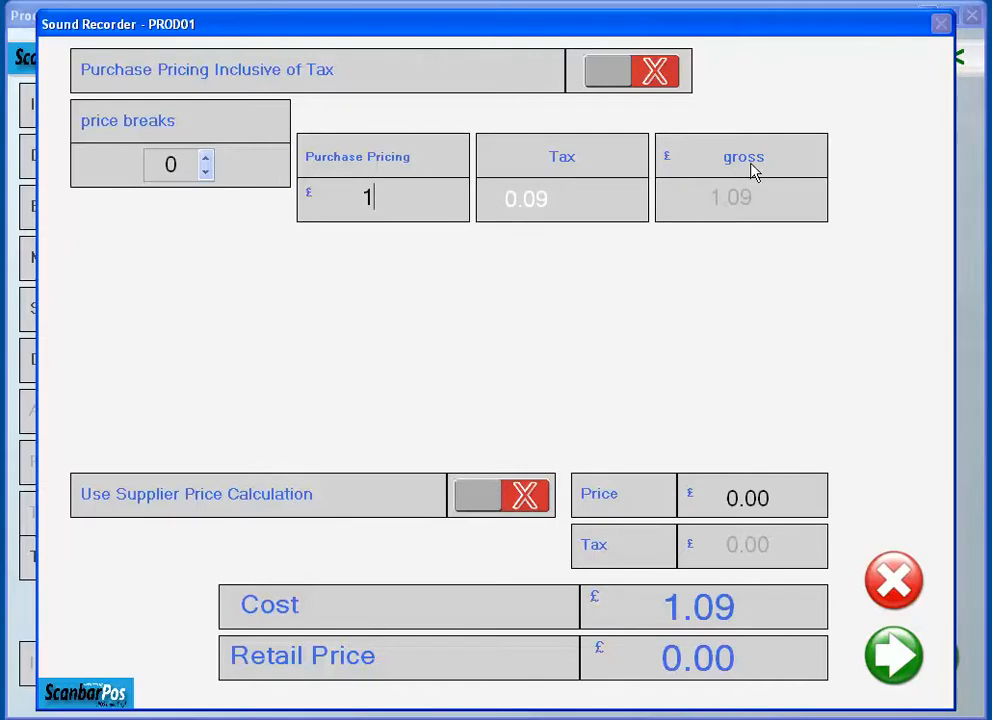
pyautogui.click(610, 76)
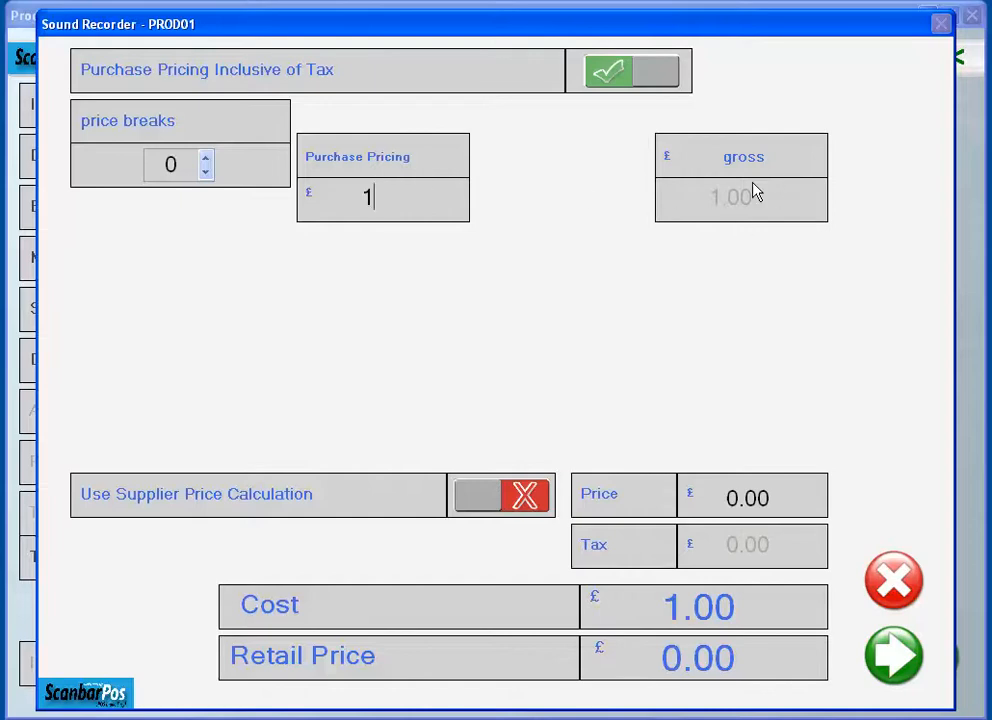
pyautogui.click(372, 198)
pyautogui.click(727, 498)
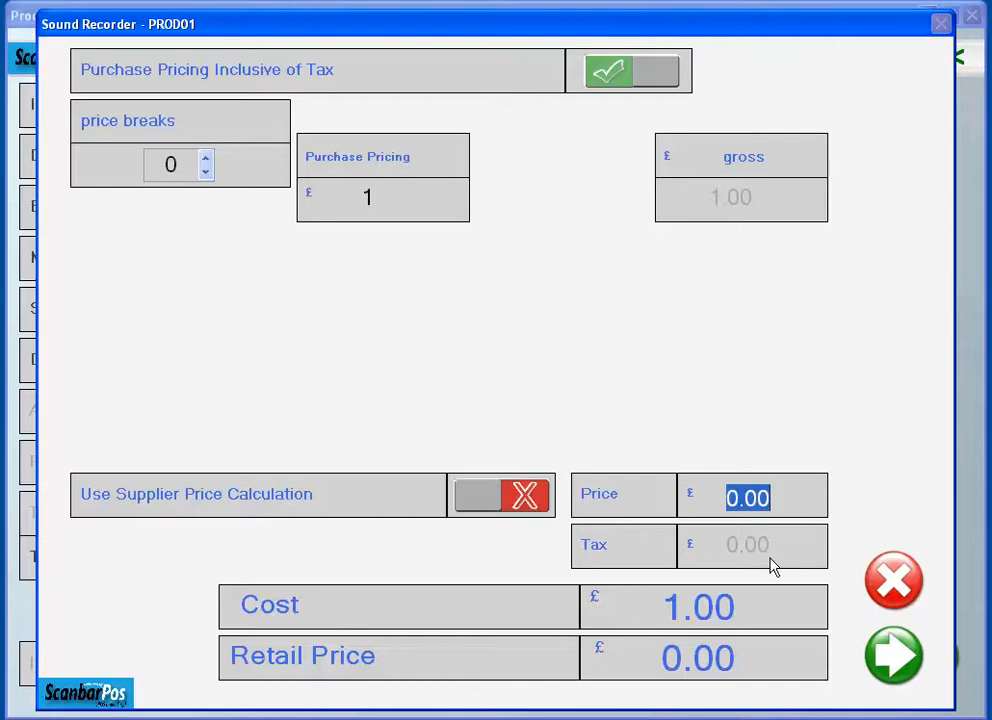
pyautogui.write('2')
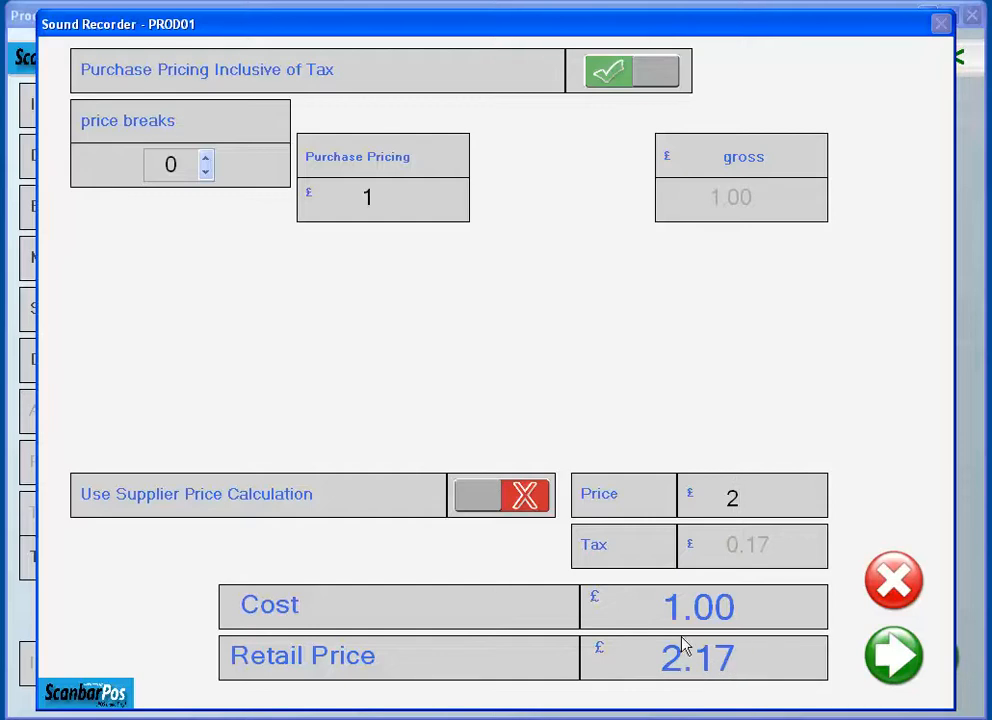
# Set the Sound Recorder product's tax rate to 20% and reconfirm its pricing under that rate
pyautogui.click(890, 660)
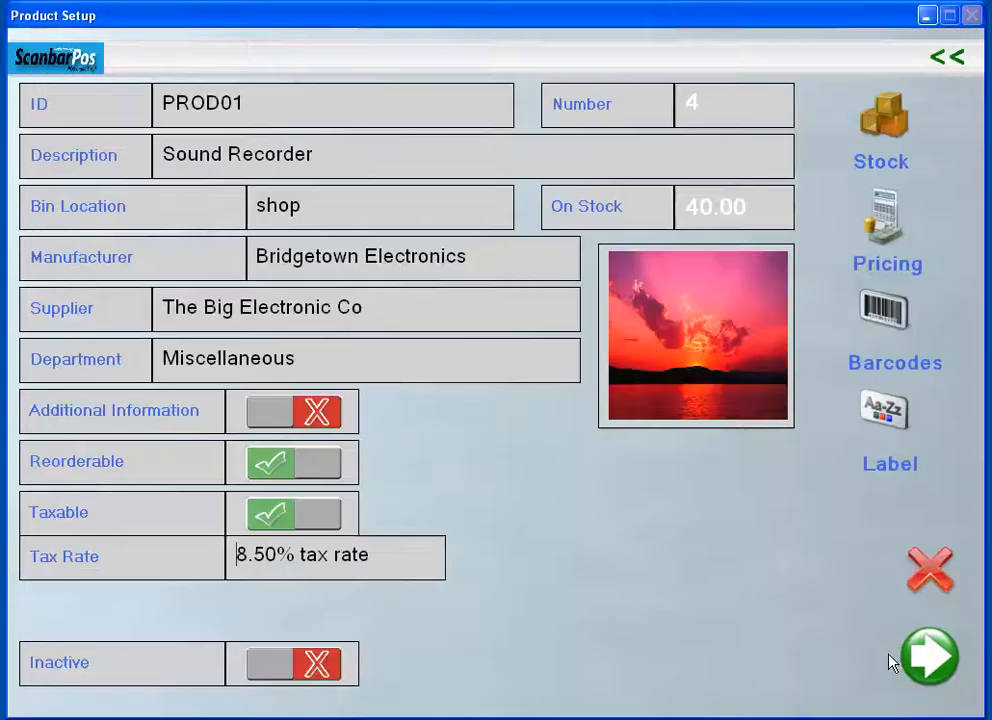
pyautogui.click(237, 554)
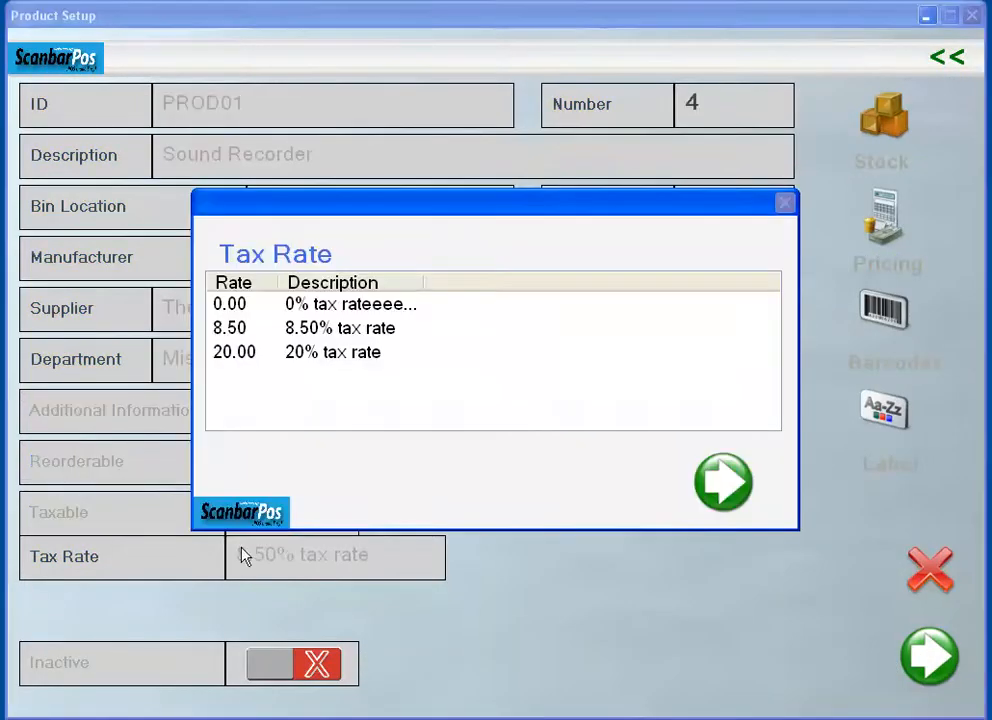
pyautogui.click(230, 353)
pyautogui.click(722, 487)
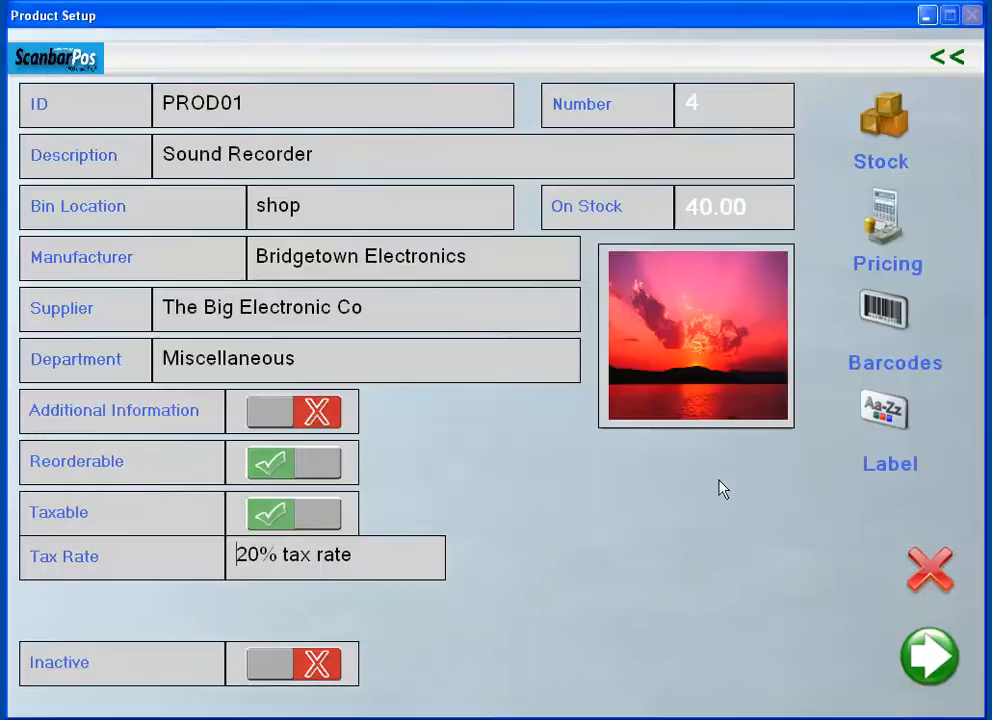
pyautogui.click(893, 228)
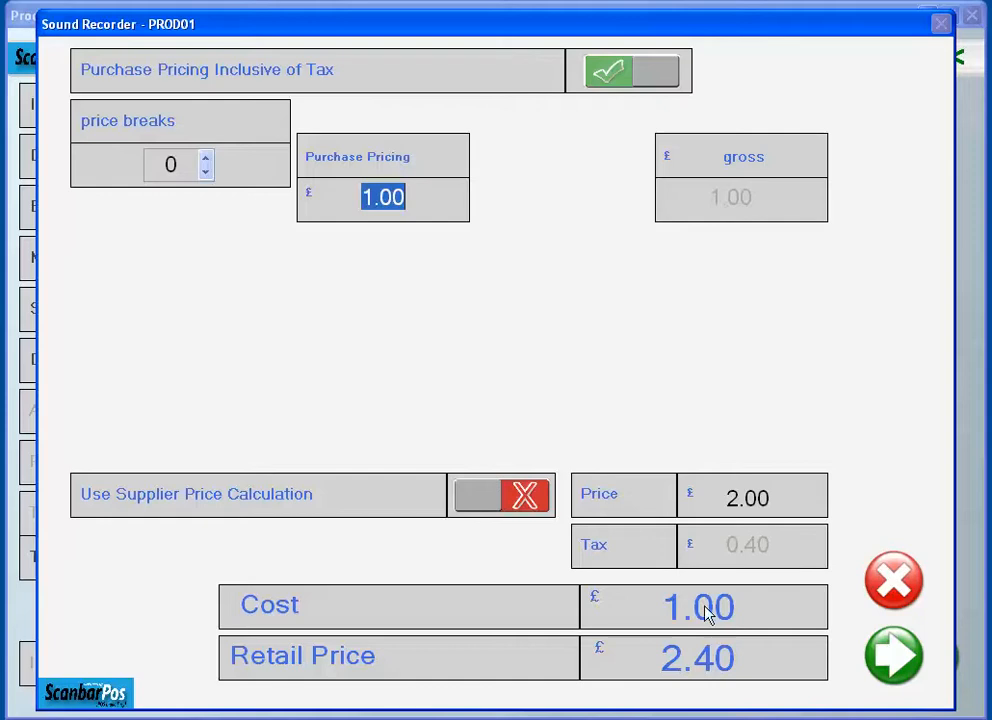
pyautogui.click(881, 658)
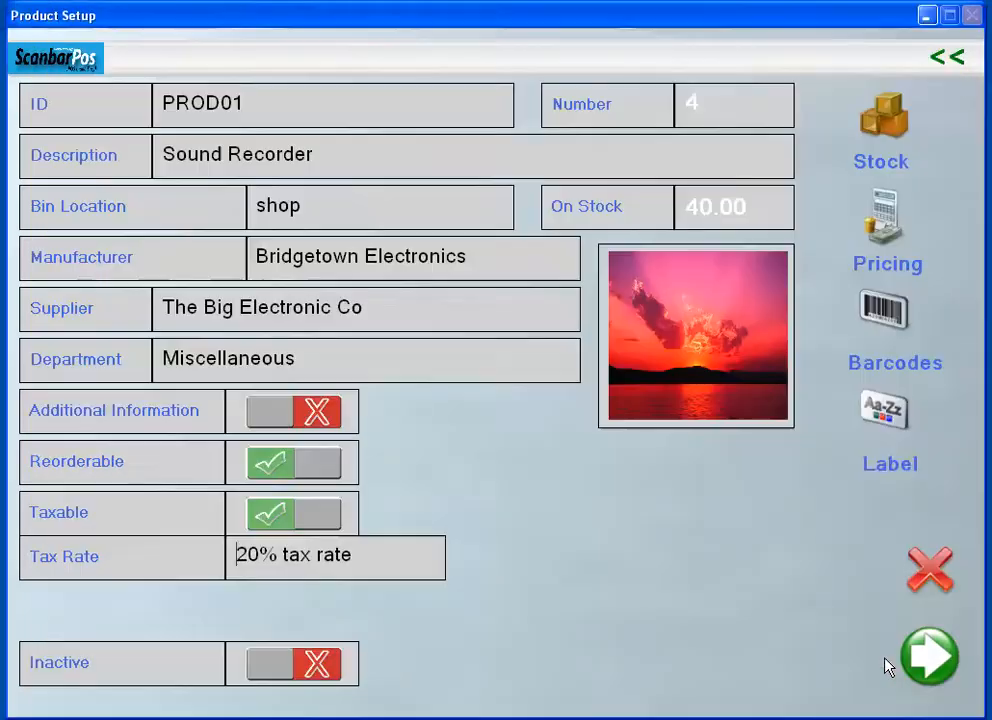
# Add the barcode 54647389 to the Sound Recorder product
pyautogui.click(888, 318)
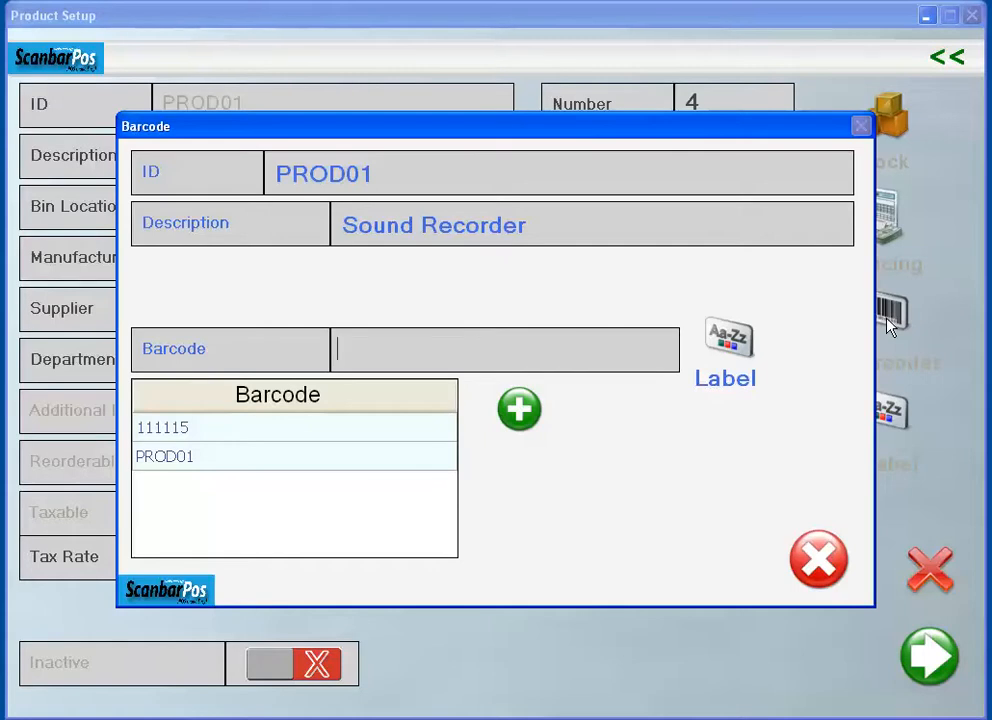
pyautogui.write('54647389')
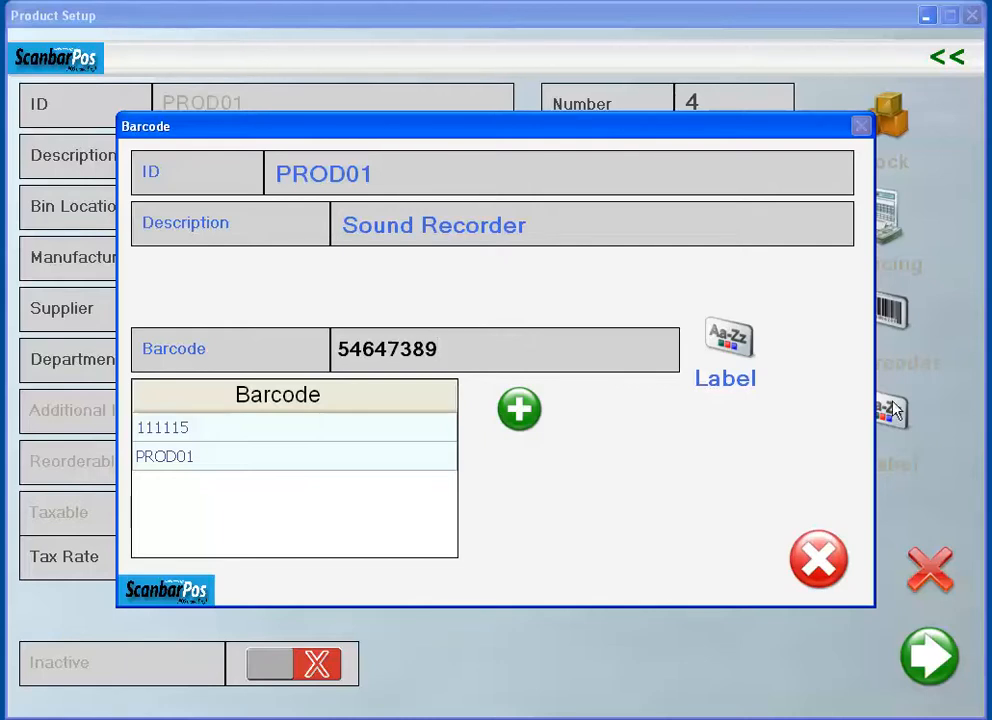
pyautogui.click(533, 430)
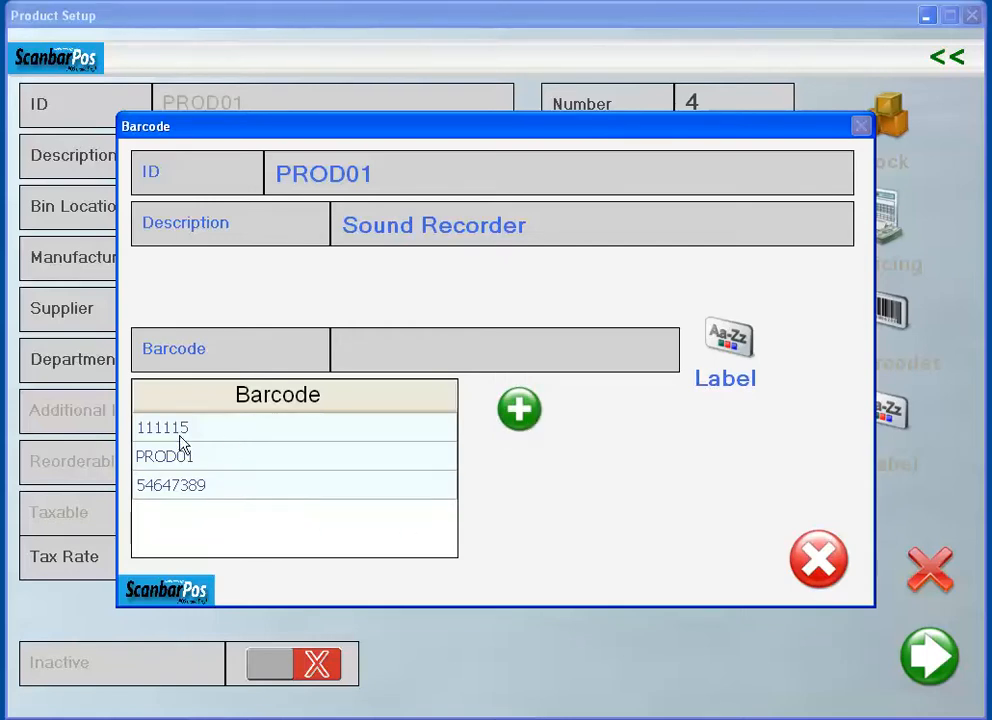
pyautogui.click(205, 490)
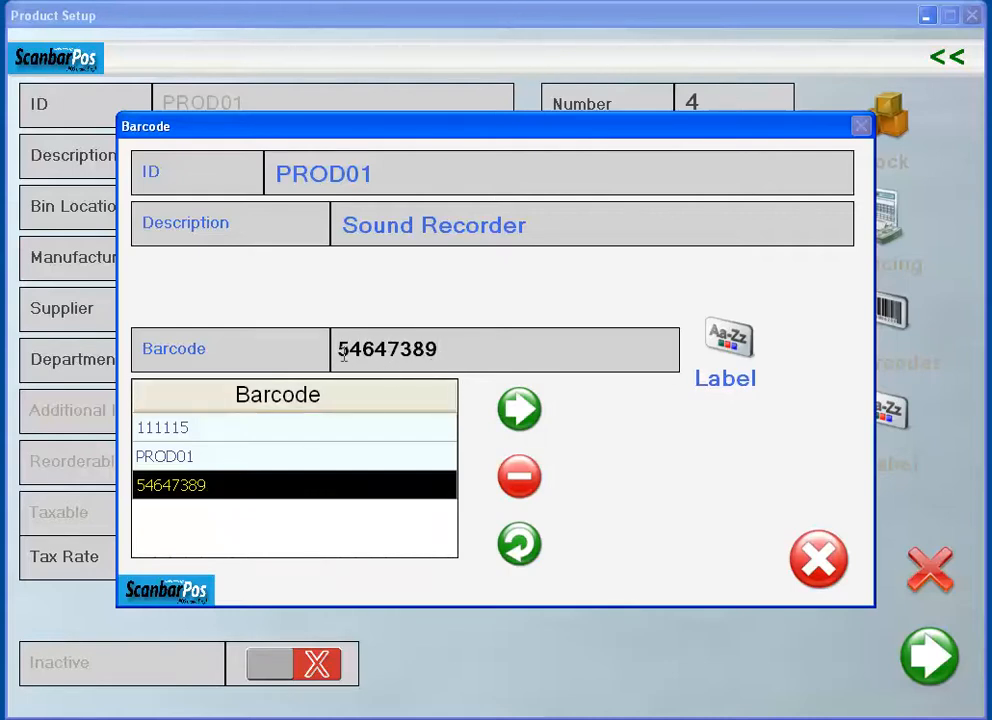
pyautogui.write('65758')
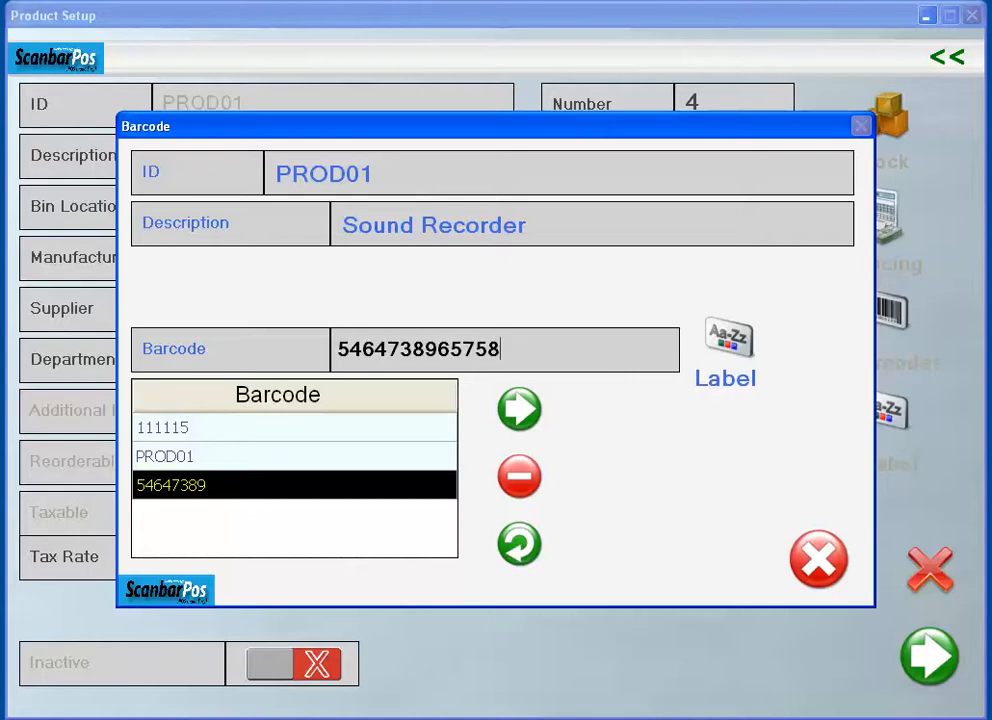
pyautogui.click(518, 408)
pyautogui.click(518, 408)
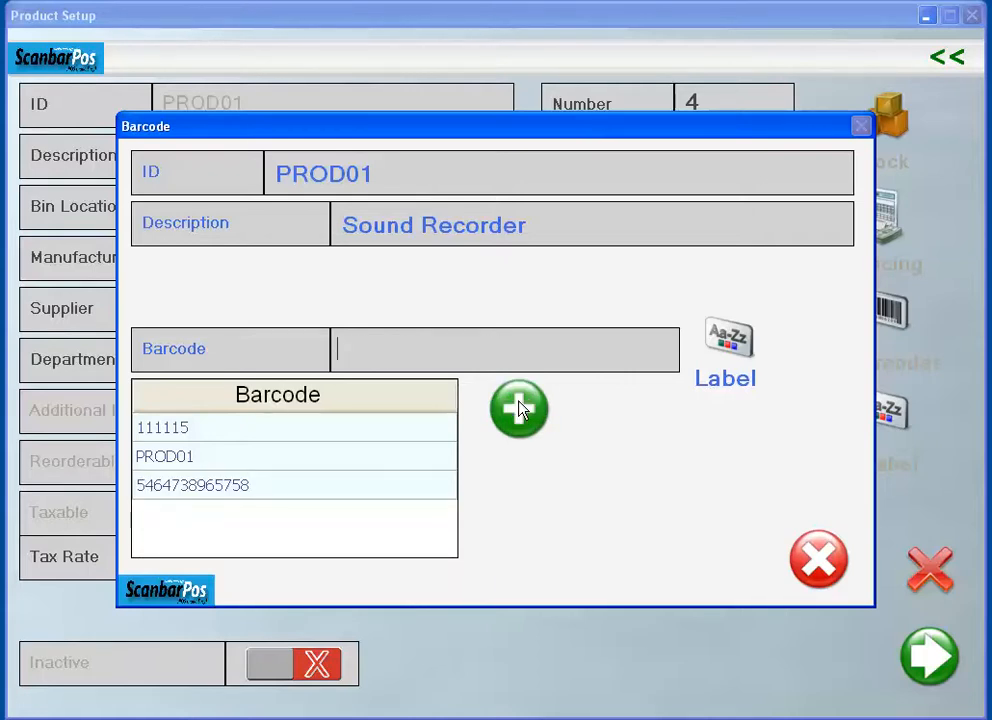
pyautogui.click(201, 494)
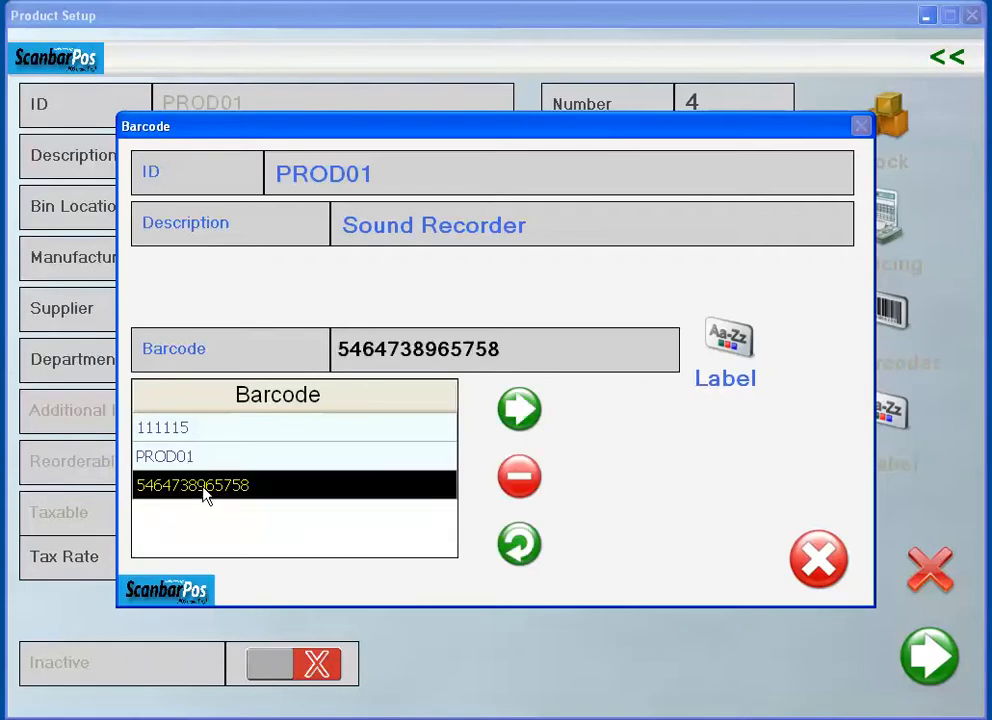
pyautogui.click(519, 480)
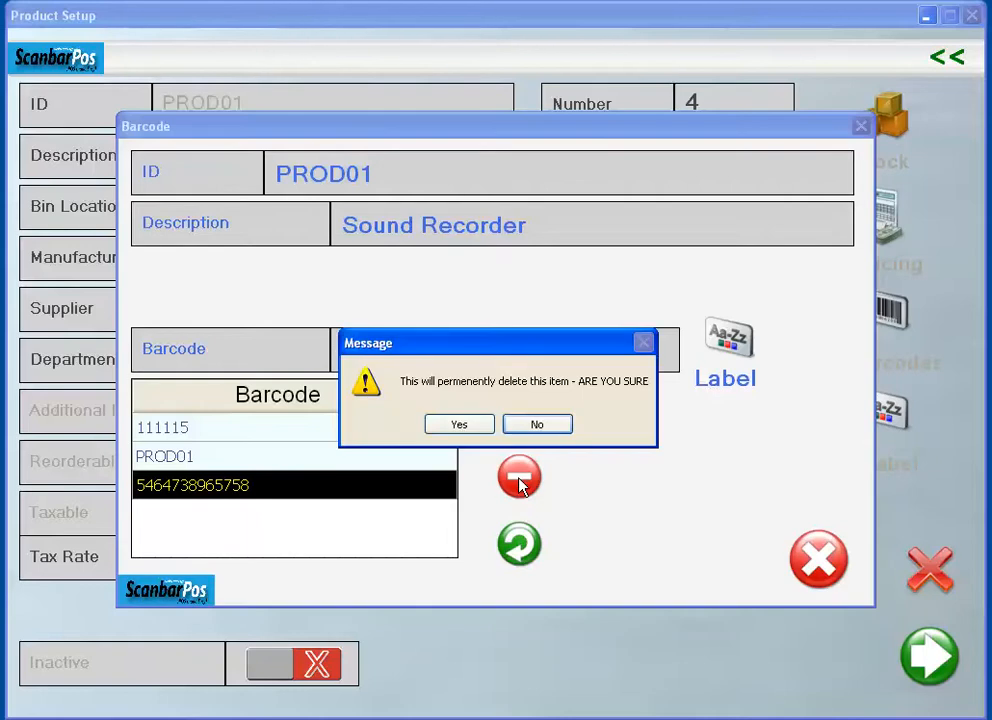
pyautogui.click(459, 425)
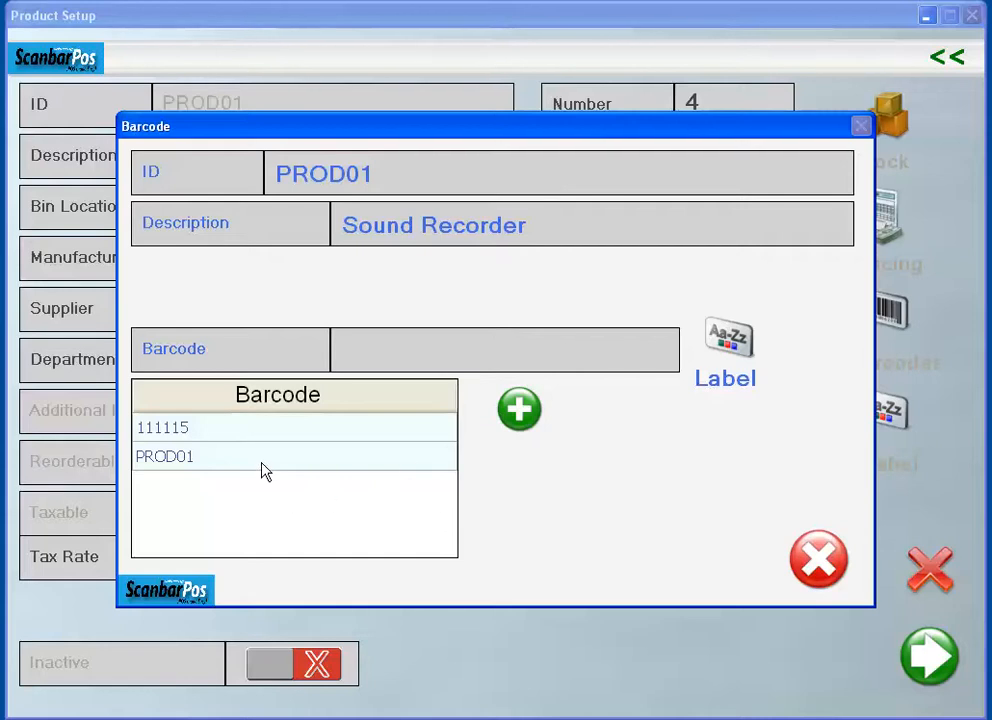
# Open the tag label options for the PROD01 barcode and view the available label sizes
pyautogui.click(740, 352)
pyautogui.click(500, 414)
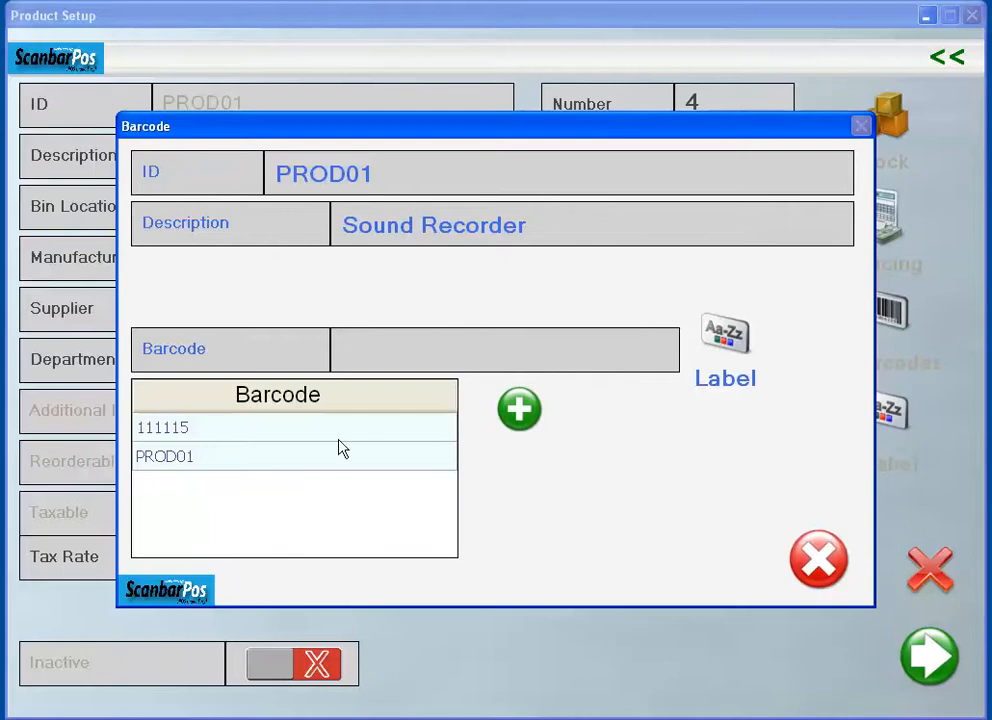
pyautogui.click(198, 457)
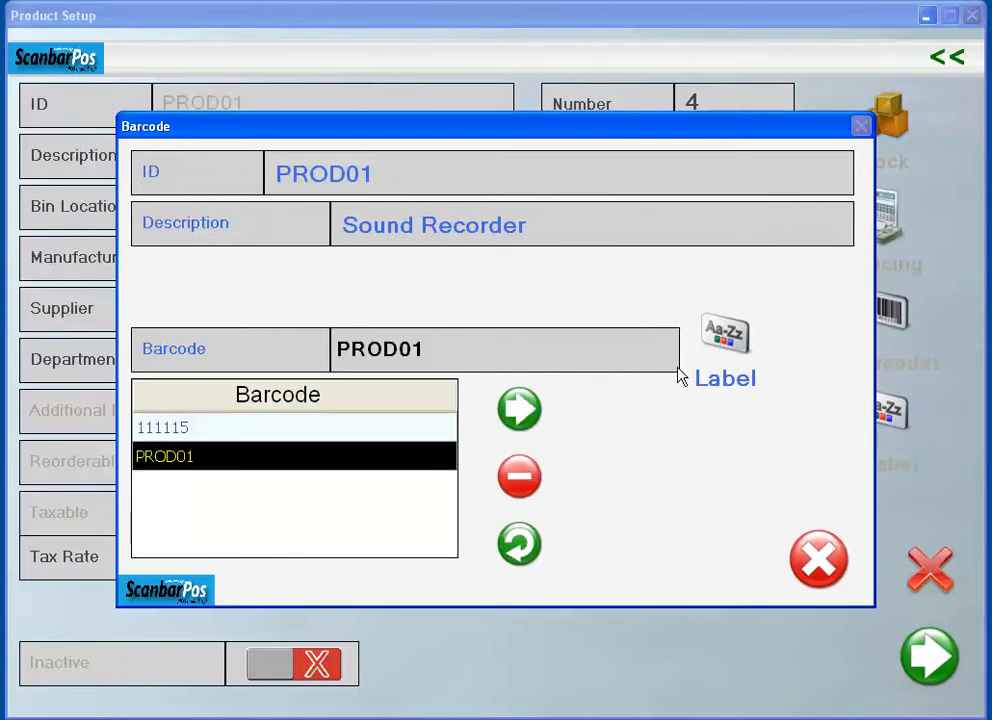
pyautogui.click(735, 345)
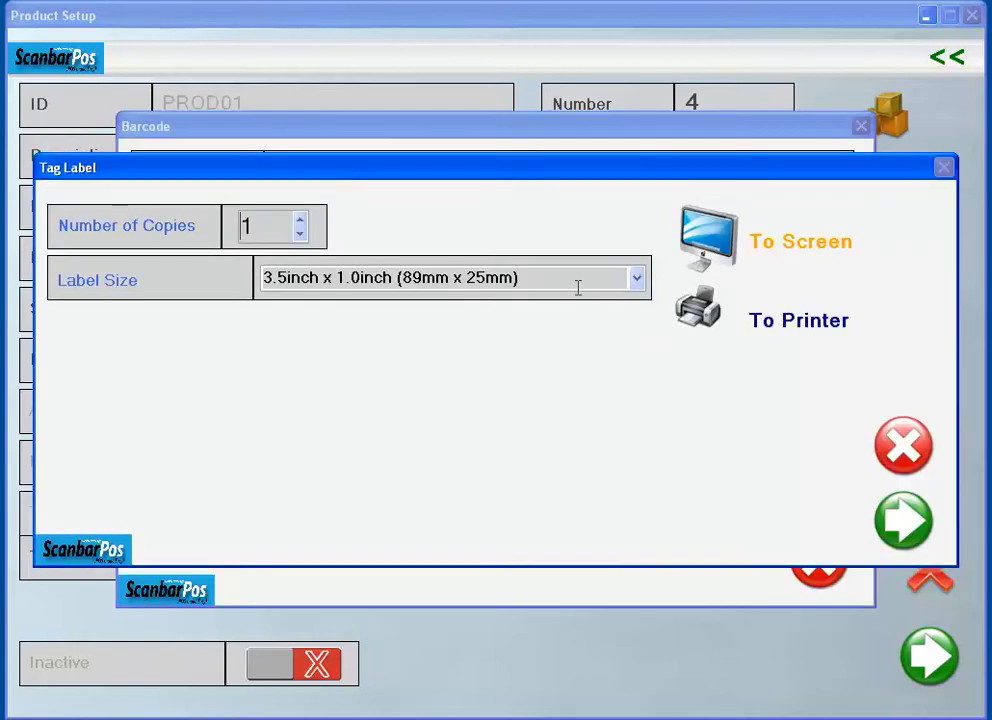
pyautogui.click(637, 279)
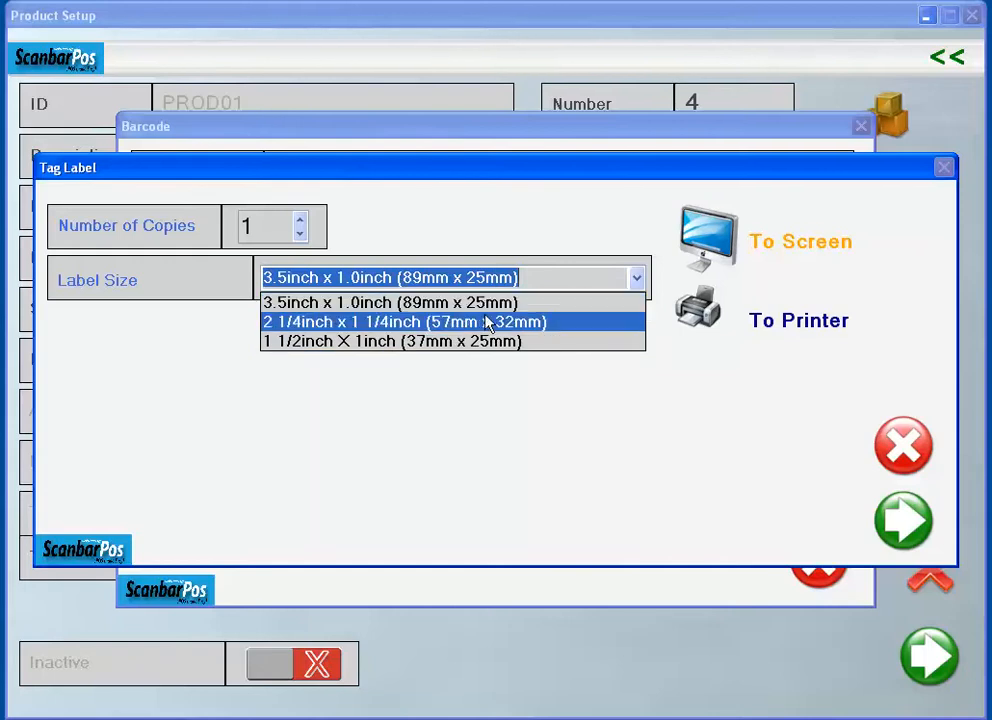
# Try 4 label copies, return the number to 1, and leave the label and barcode windows without printing
pyautogui.click(300, 221)
pyautogui.click(300, 221)
pyautogui.click(300, 221)
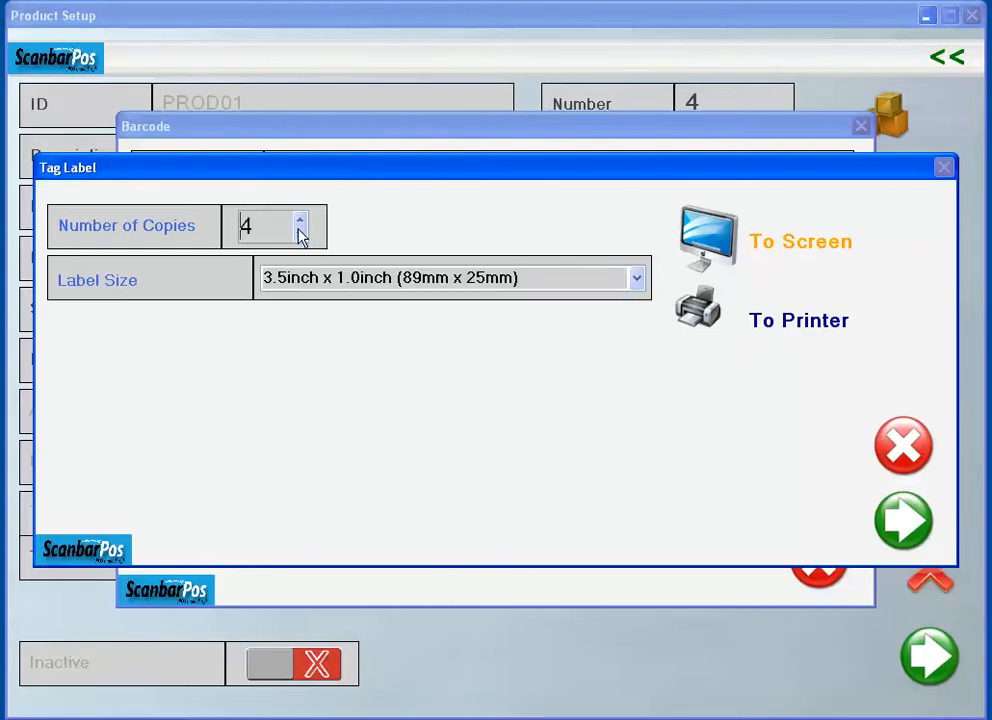
pyautogui.click(300, 231)
pyautogui.click(300, 231)
pyautogui.click(300, 231)
pyautogui.click(300, 231)
pyautogui.click(300, 232)
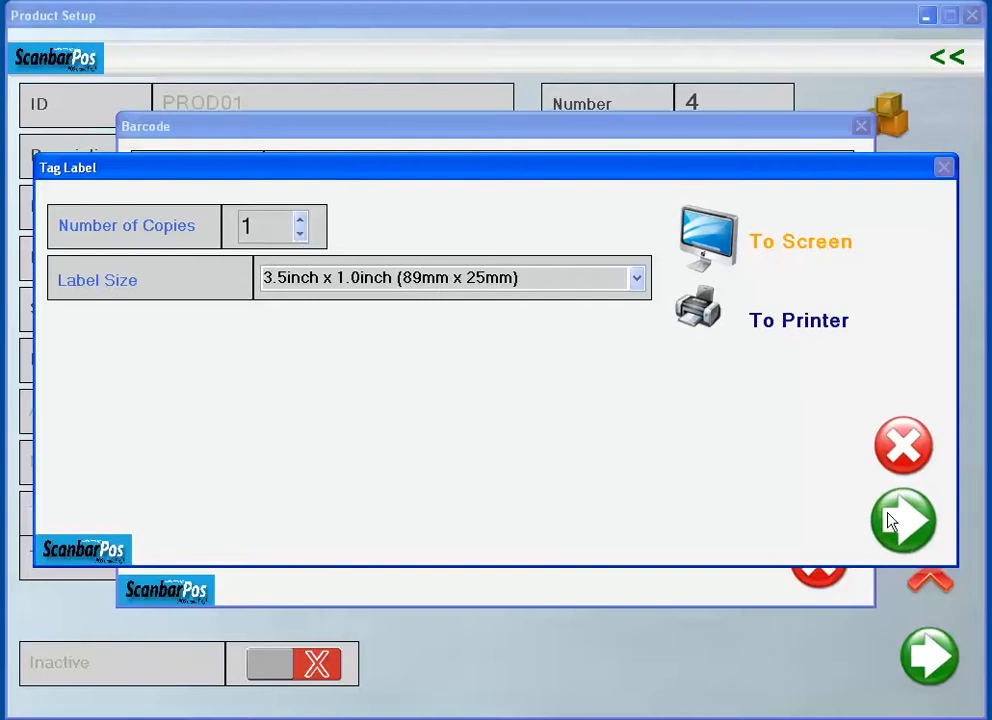
pyautogui.click(905, 462)
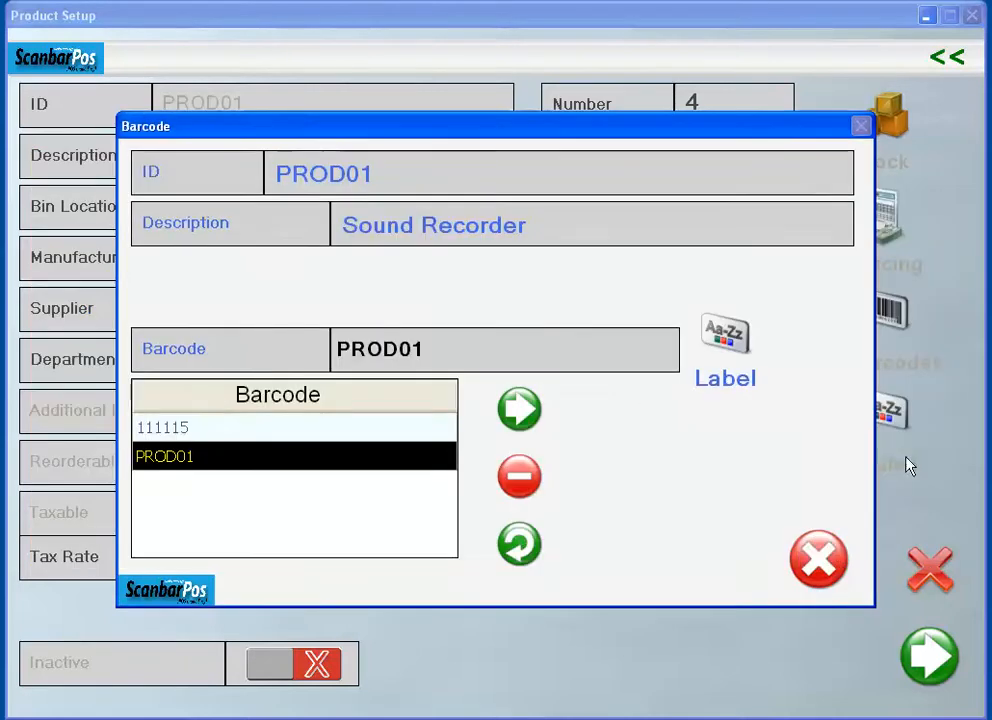
pyautogui.click(822, 560)
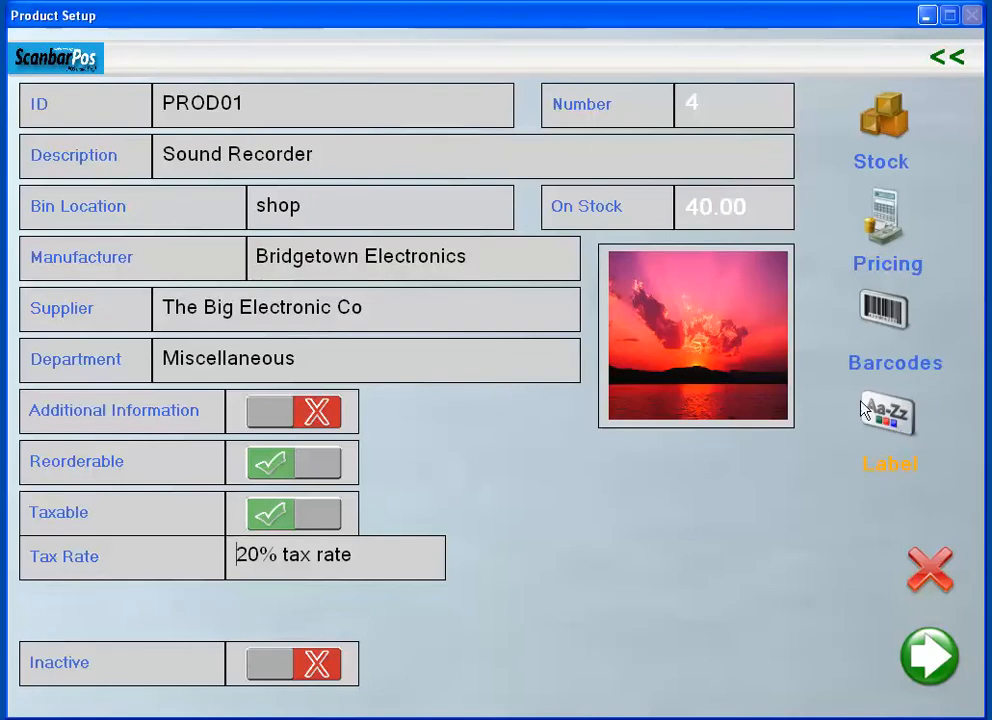
# View the tag label options for the product itself and close them without printing
pyautogui.click(893, 418)
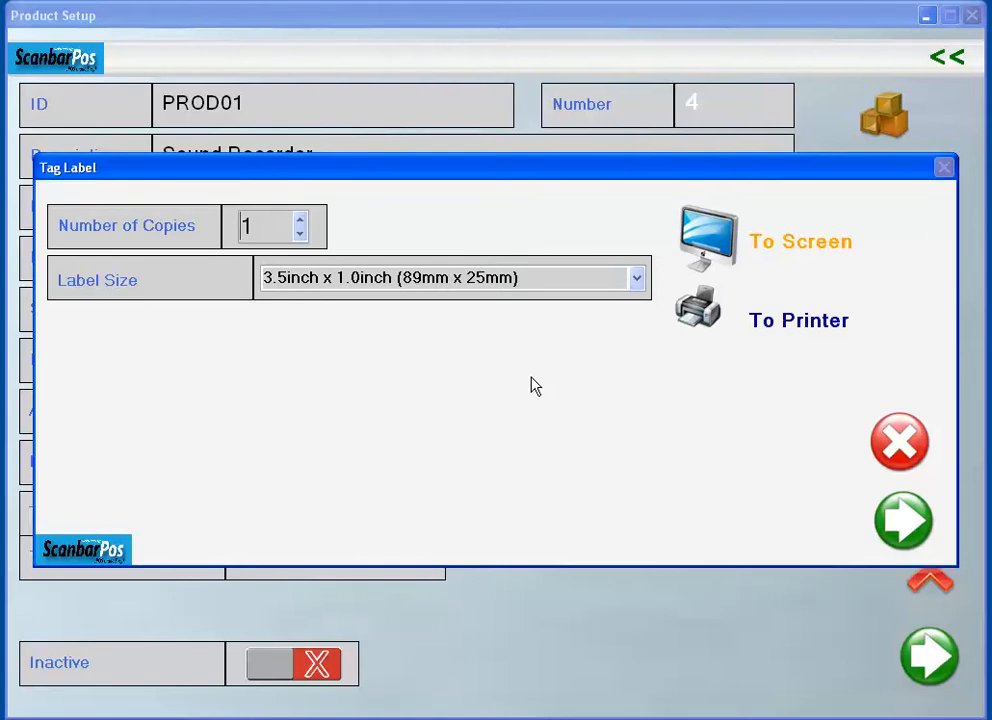
pyautogui.click(878, 442)
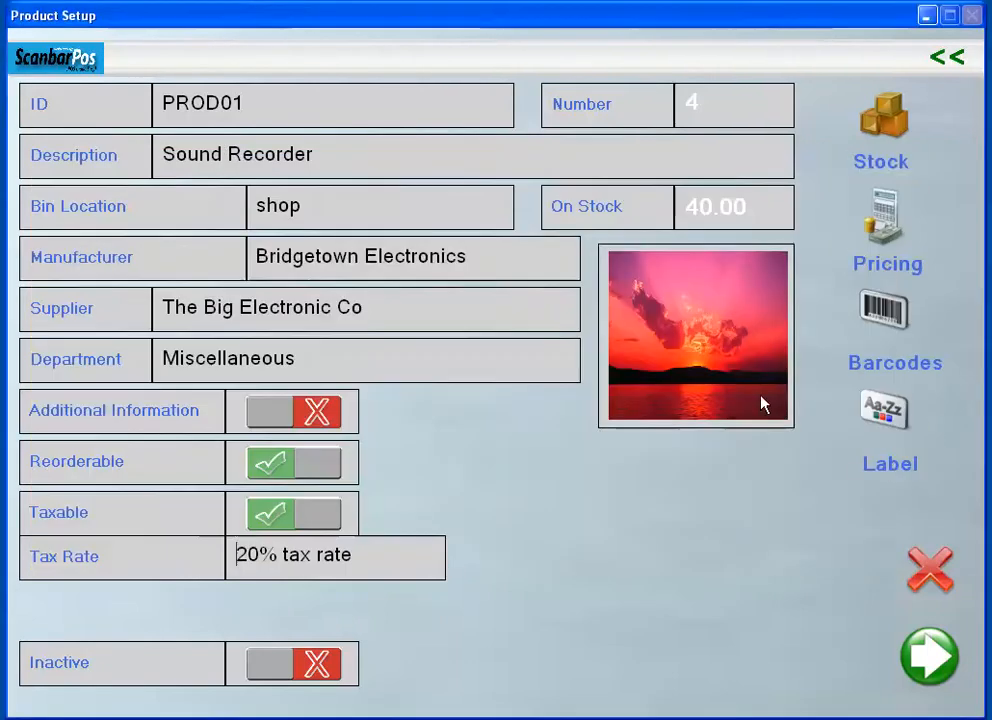
pyautogui.click(262, 105)
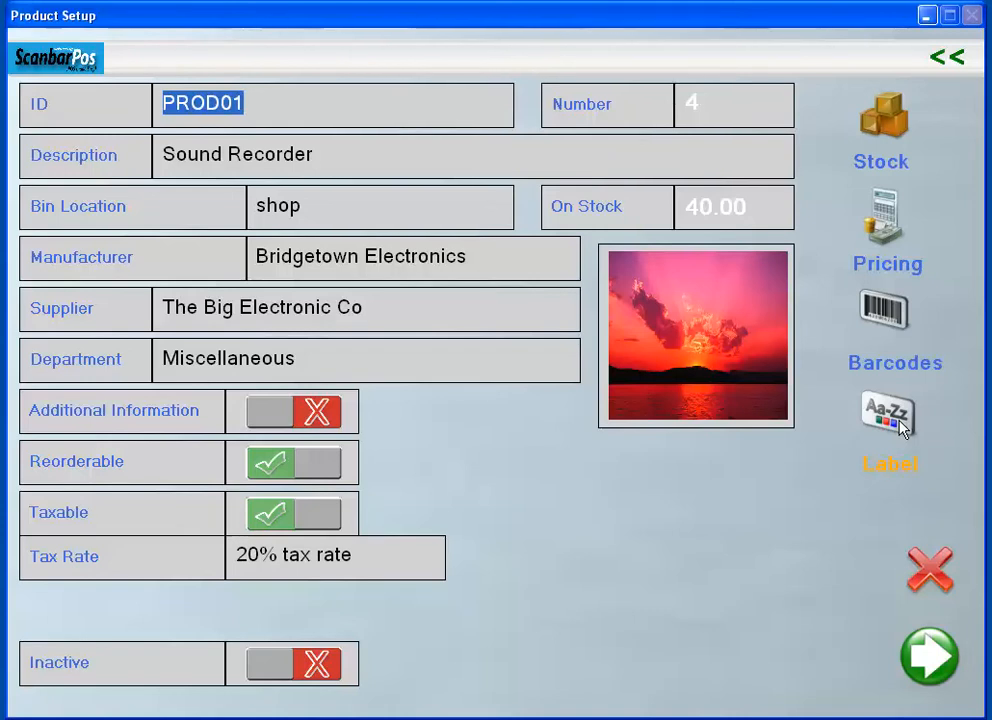
# View the tag label options for the product's 111115 barcode, and close the label and barcode windows without printing
pyautogui.click(888, 318)
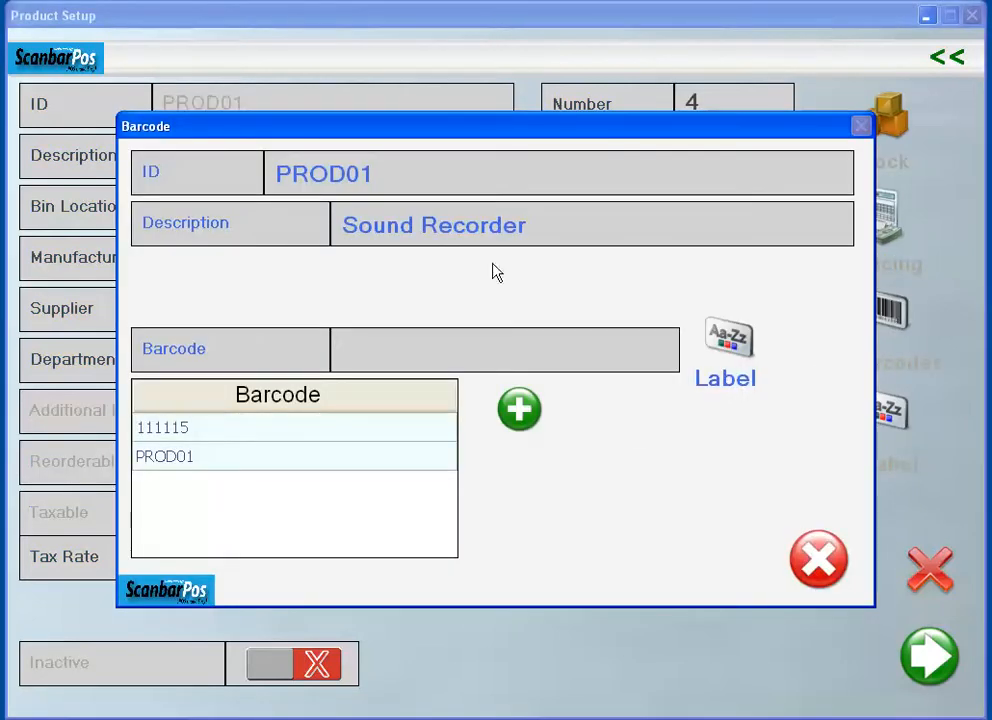
pyautogui.click(190, 466)
pyautogui.click(195, 436)
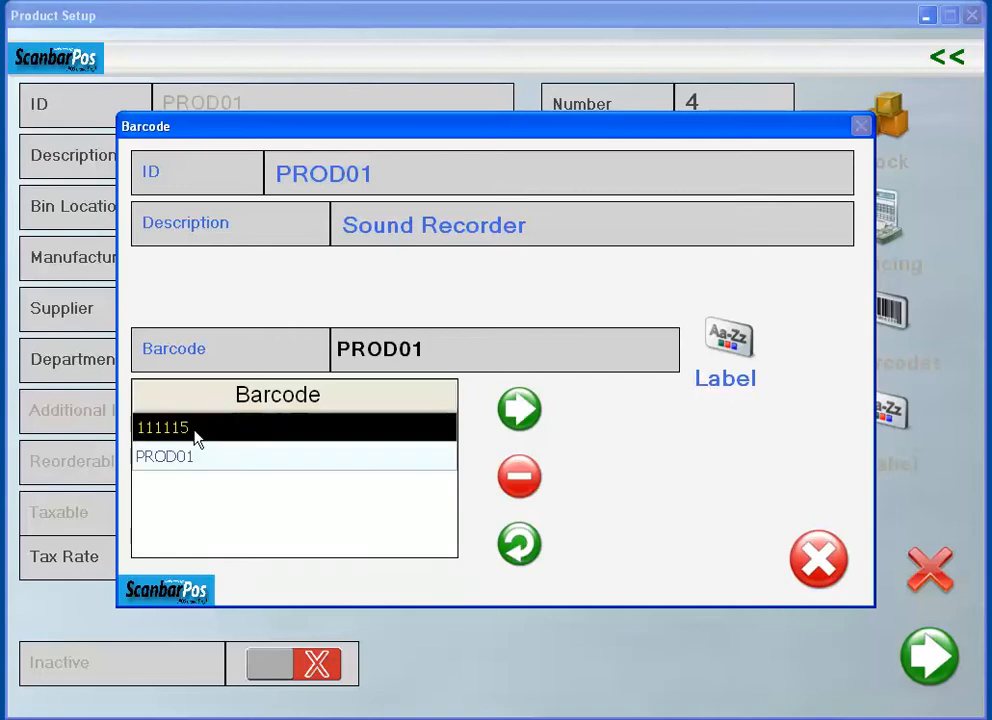
pyautogui.click(195, 458)
pyautogui.click(199, 438)
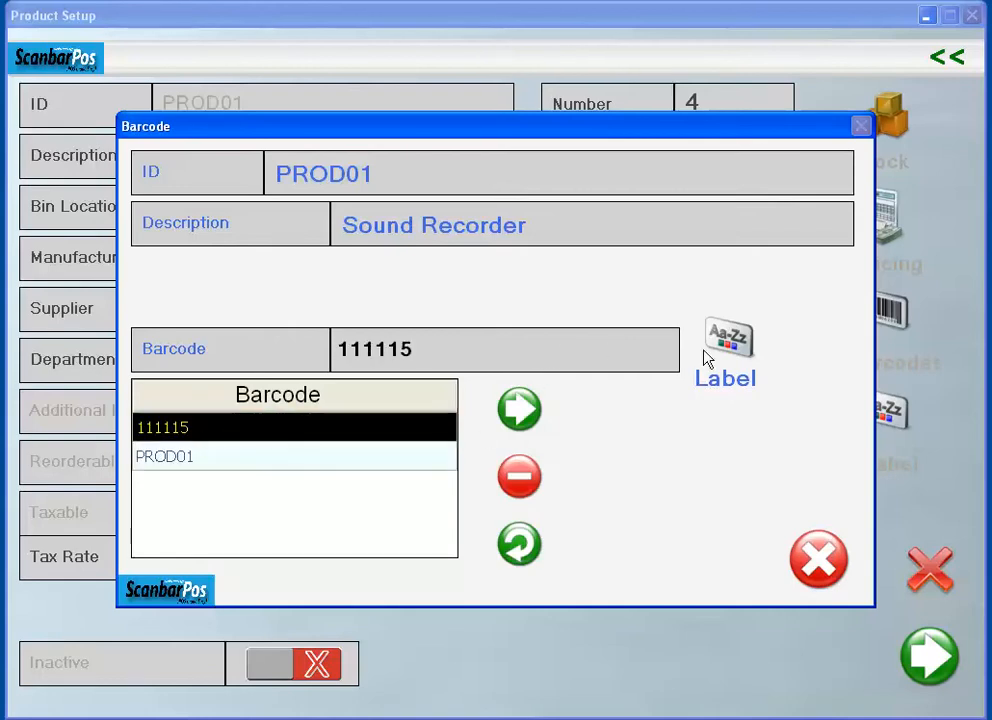
pyautogui.click(741, 347)
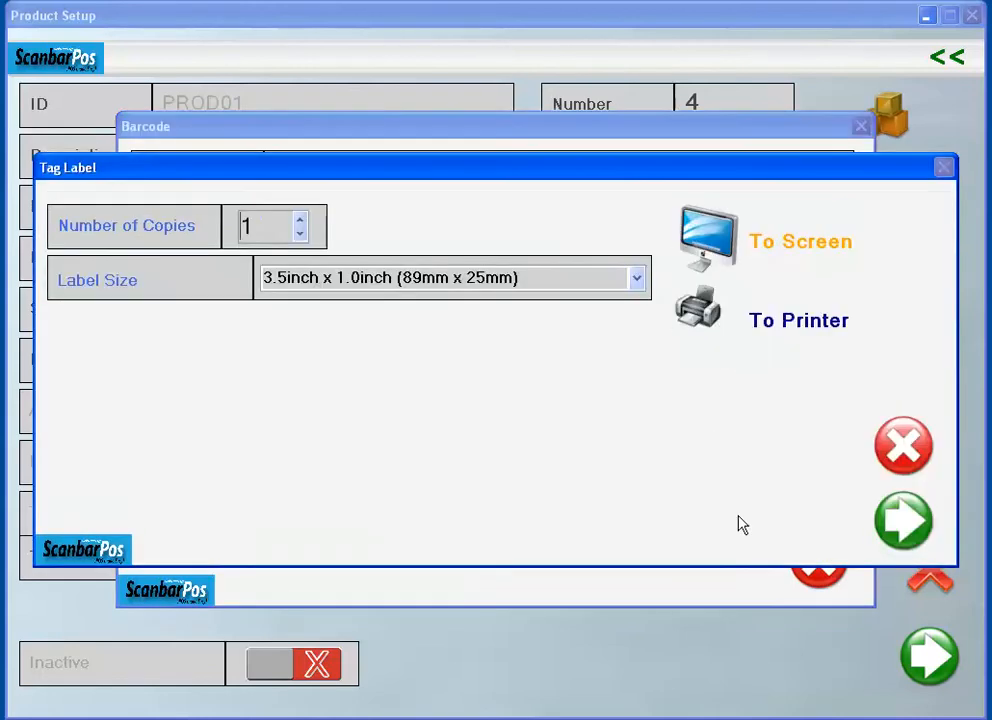
pyautogui.click(899, 470)
pyautogui.click(820, 568)
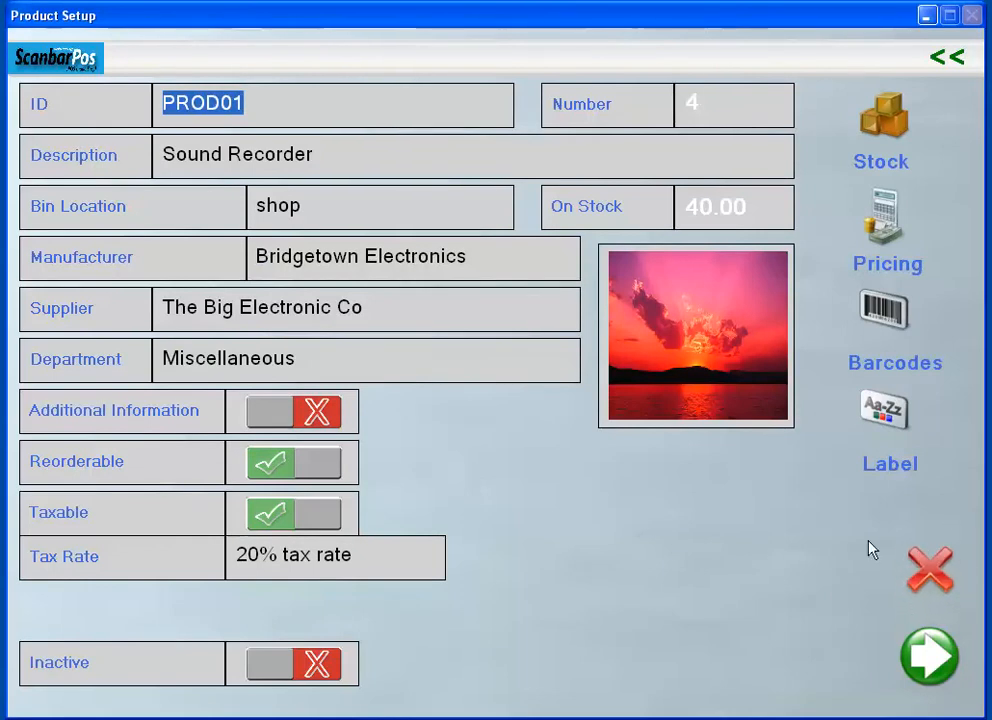
# Start deleting the Sound Recorder product, decline the deletion, and return to the product list
pyautogui.click(928, 578)
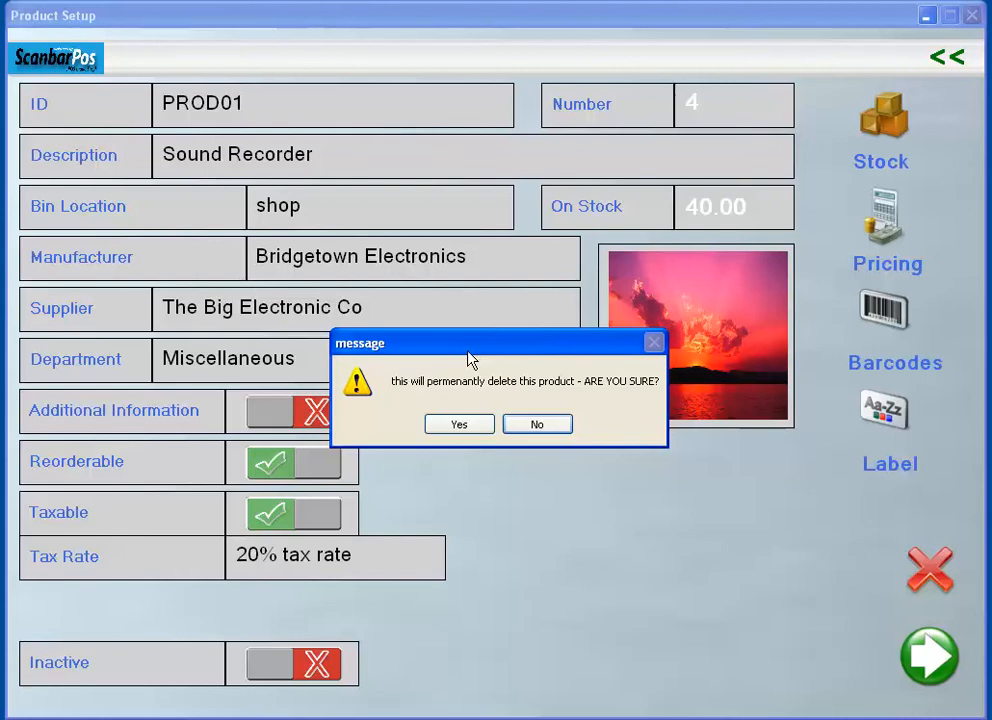
pyautogui.click(536, 426)
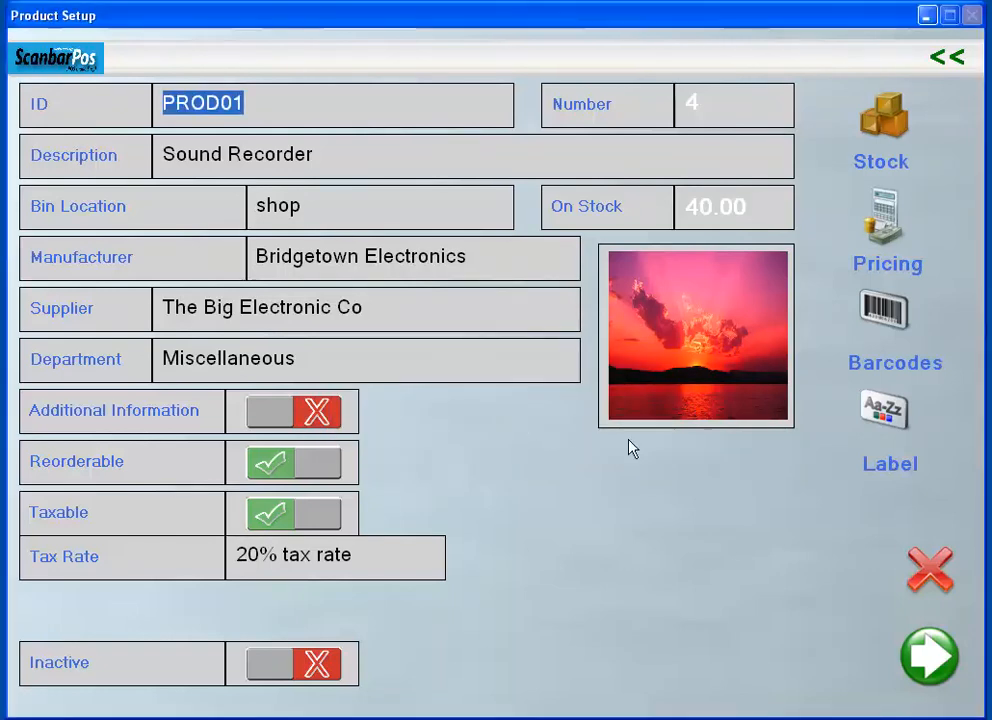
pyautogui.click(945, 59)
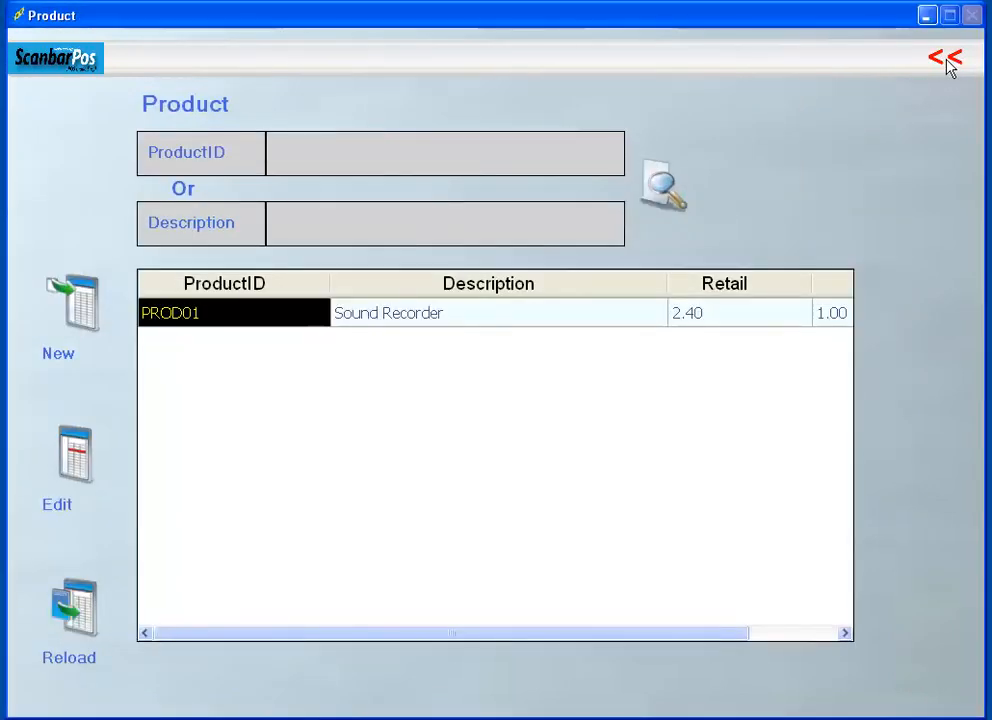